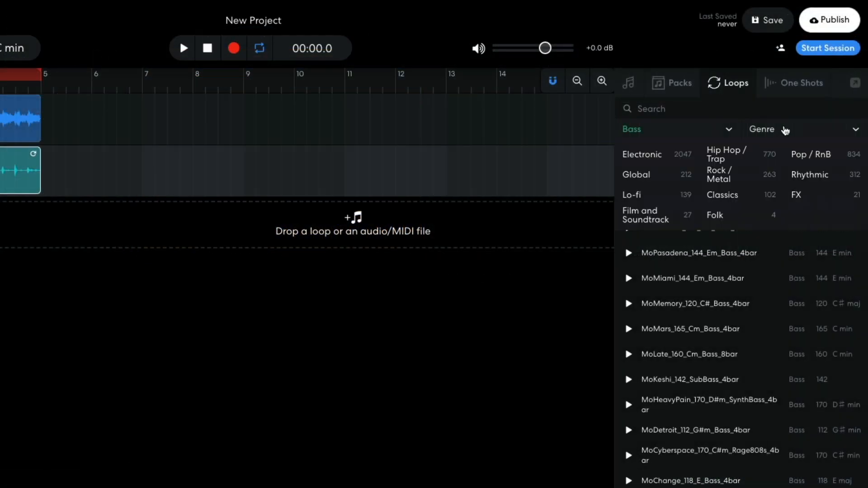
- Narrow the bass loops to the Pop / RnB genre
{"action": "left_click", "coordinate": [810, 154]}
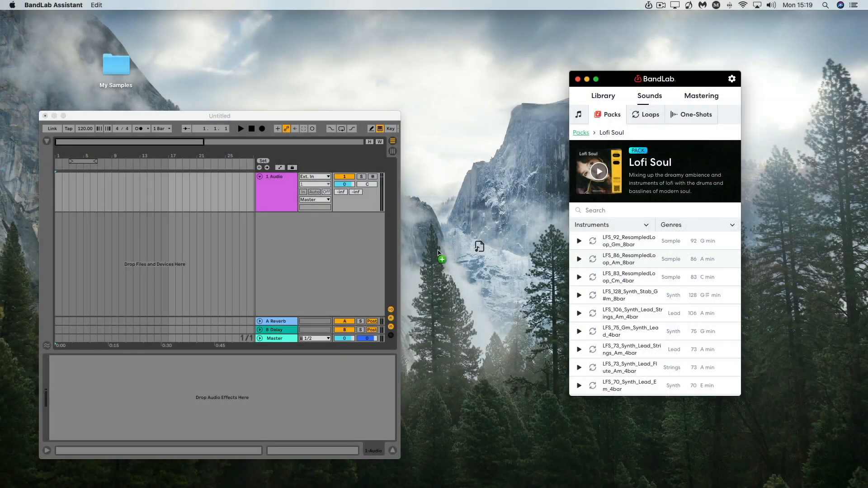
- Switch to BandLab Assistant and place a Lofi Soul pack loop on the audio track of the untitled Ableton Live set
{"action": "left_click_drag", "start_coordinate": [475, 248], "coordinate": [135, 194]}
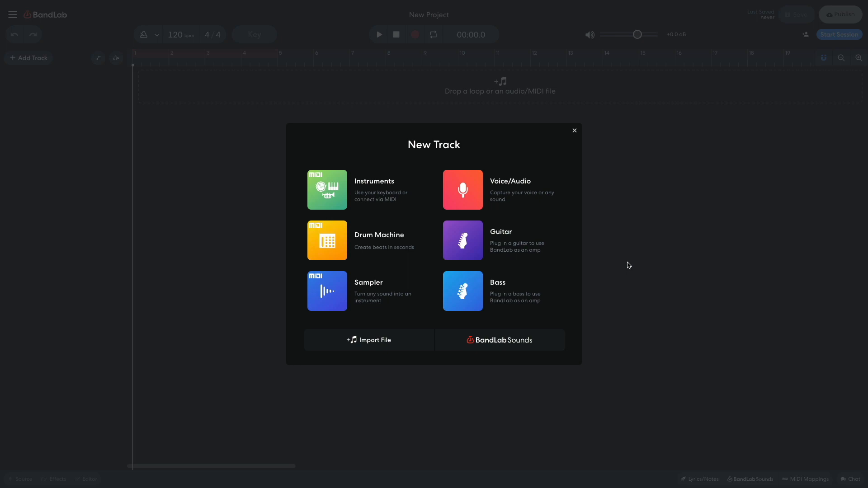
- Browse the full list of recent BandLab Sounds packs and open the Vintage Drums/Future Beats pack
{"action": "left_click", "coordinate": [518, 339]}
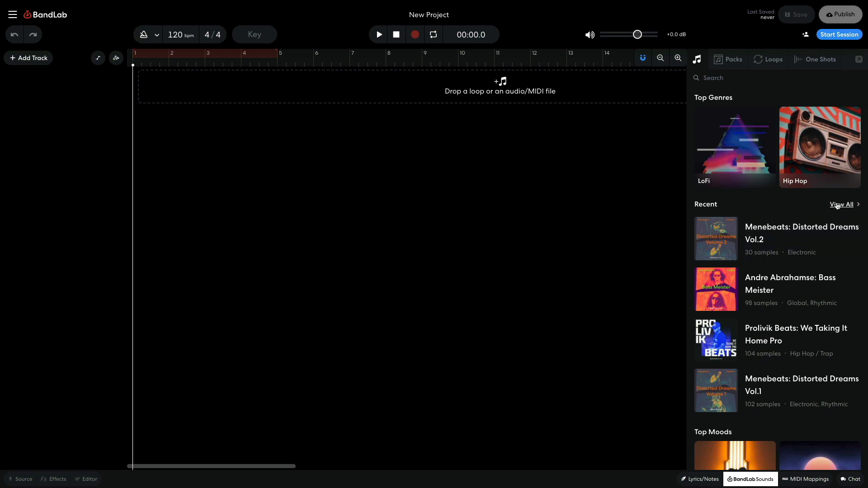
{"action": "left_click", "coordinate": [837, 204]}
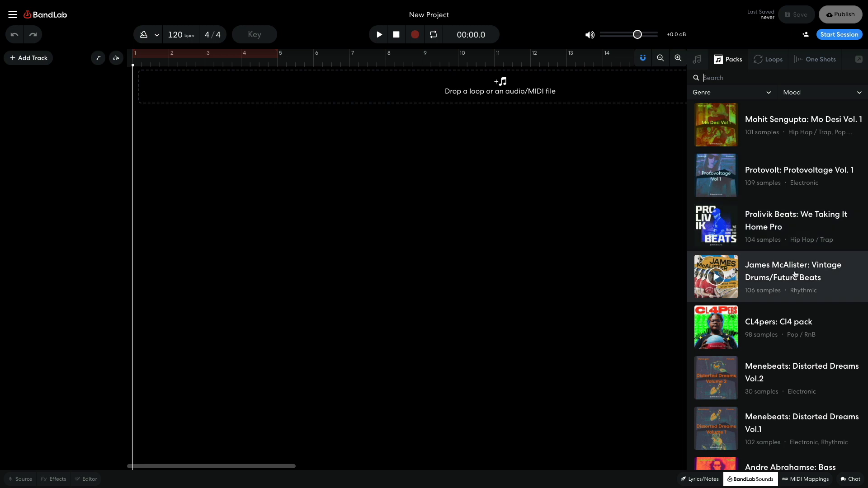
{"action": "left_click", "coordinate": [794, 274]}
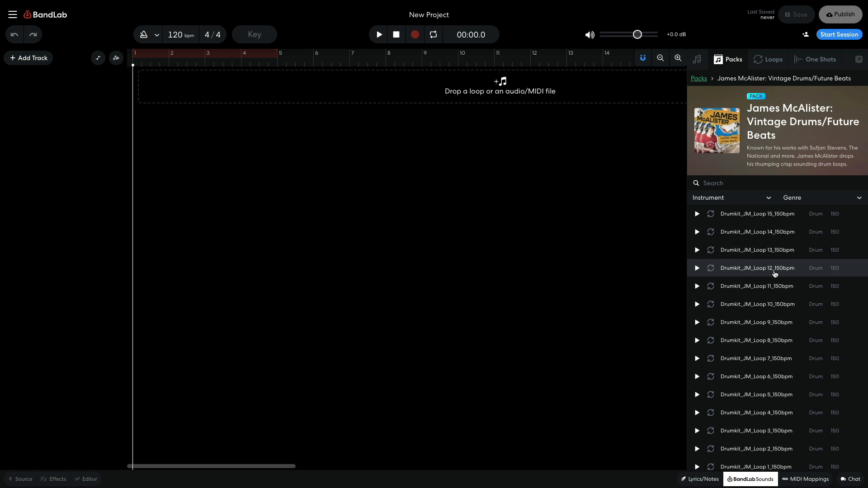
- Preview the Drumkit_JM_Loop 13_150bpm and Drumkit_JM_Loop 9_150bpm drum loops, stopping playback when done
{"action": "left_click", "coordinate": [697, 250]}
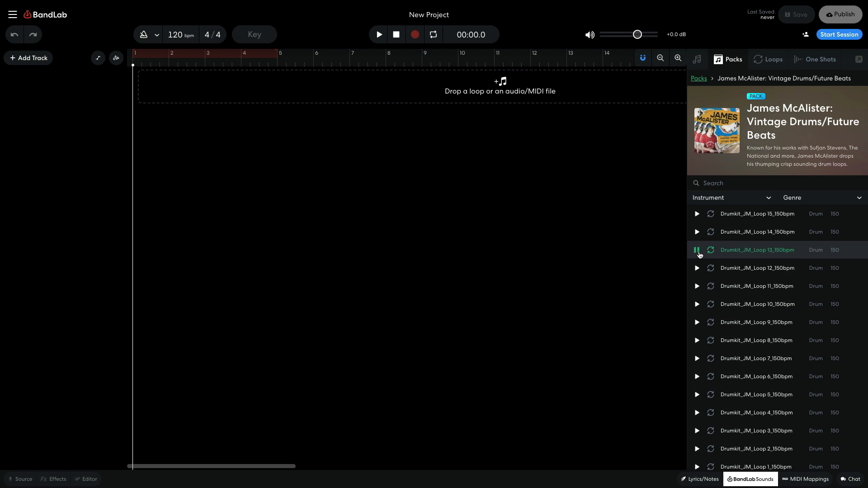
{"action": "left_click", "coordinate": [696, 323]}
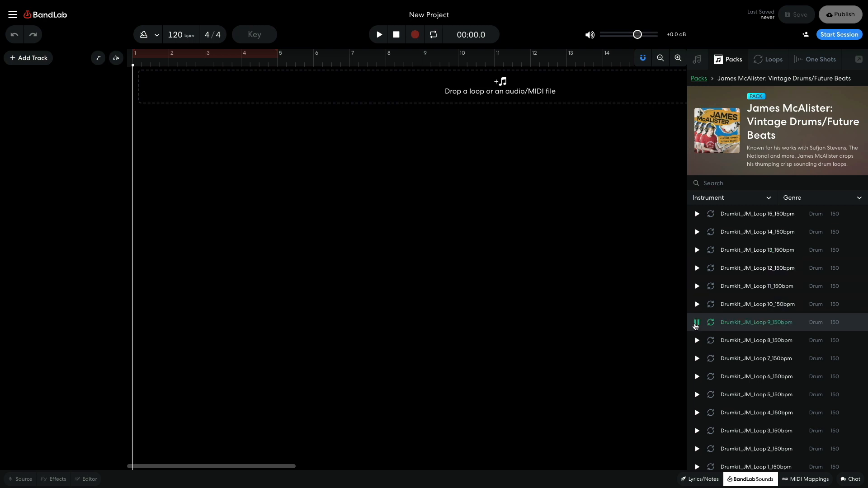
{"action": "left_click", "coordinate": [696, 322]}
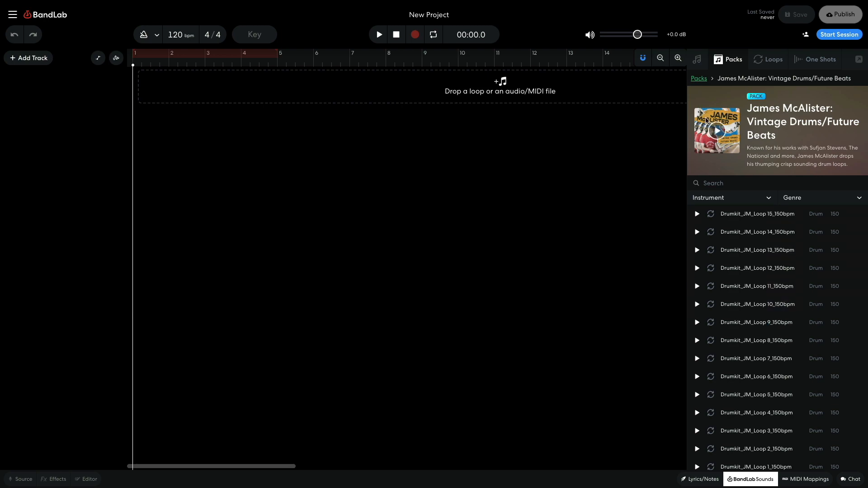
- Return to all packs, search them for "trap" and open the Memphis Trap pack
{"action": "left_click", "coordinate": [700, 79]}
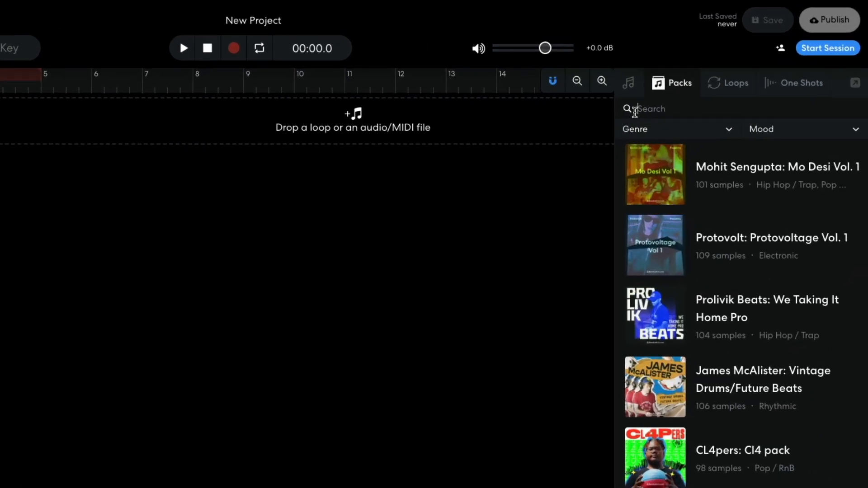
{"action": "type", "text": "trap"}
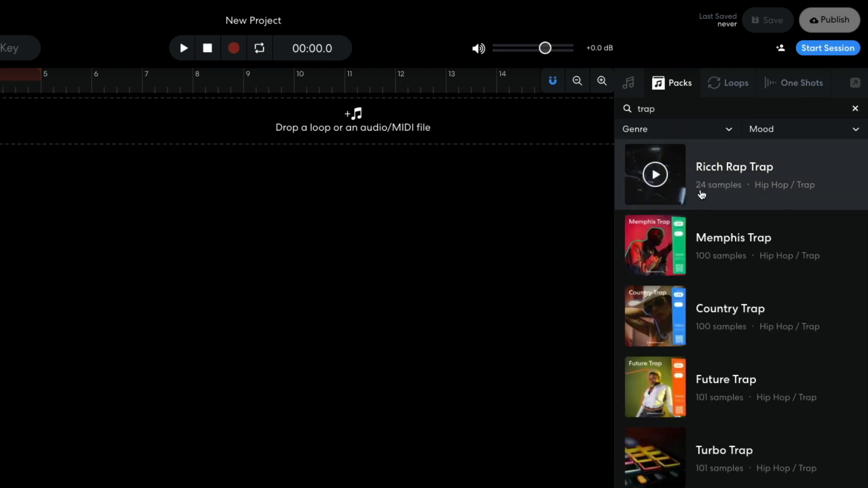
{"action": "left_click", "coordinate": [729, 240]}
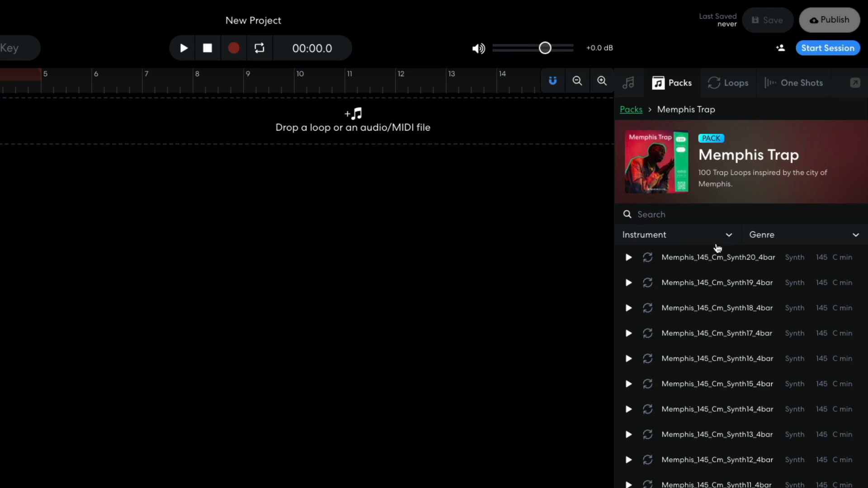
- Preview the Memphis Trap synth loops Synth18, Synth17 and Synth16
{"action": "left_click", "coordinate": [628, 309]}
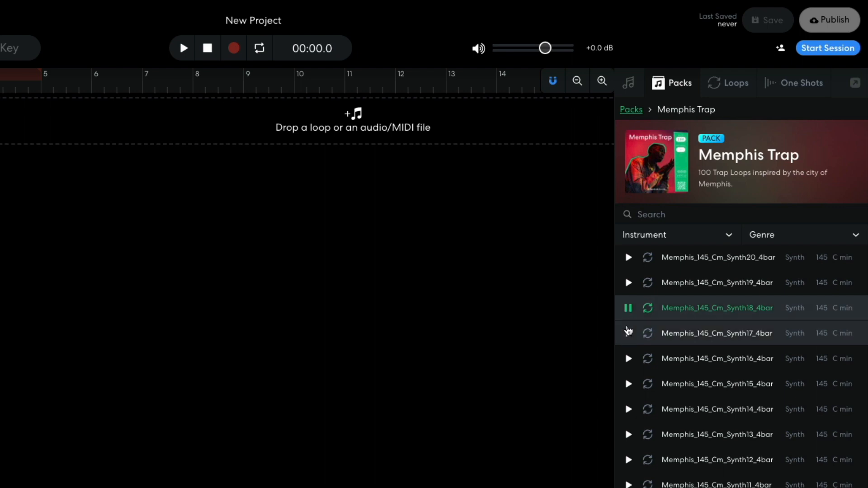
{"action": "left_click", "coordinate": [629, 334]}
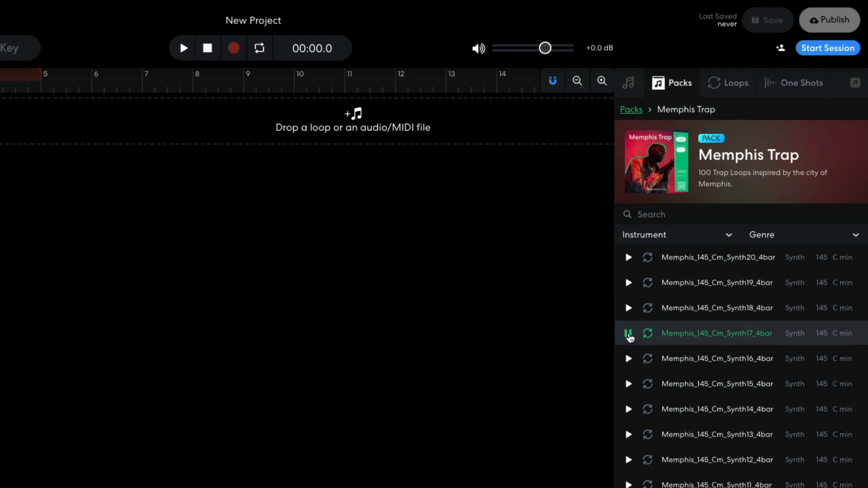
{"action": "left_click", "coordinate": [629, 361]}
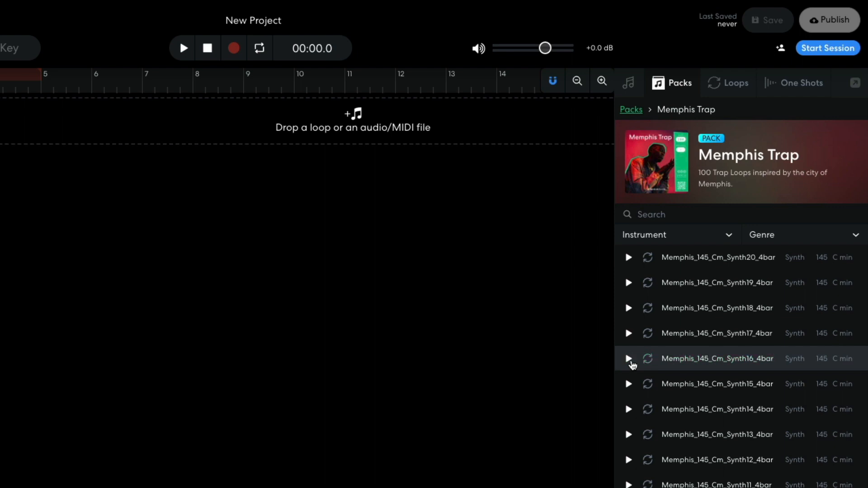
- Place Memphis_145_Cm_Synth16_4bar at bar 1 on a new track, adopting C minor and 145 bpm for the project, and play it back
{"action": "left_click_drag", "start_coordinate": [666, 360], "coordinate": [150, 87]}
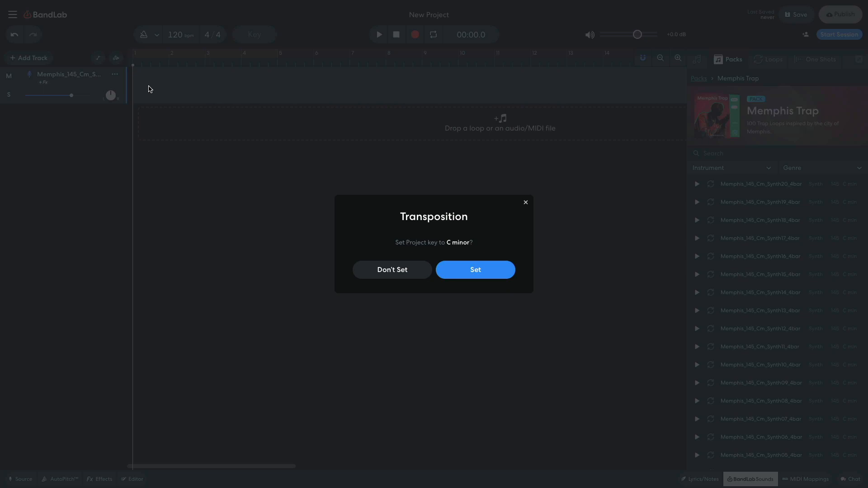
{"action": "left_click", "coordinate": [458, 268]}
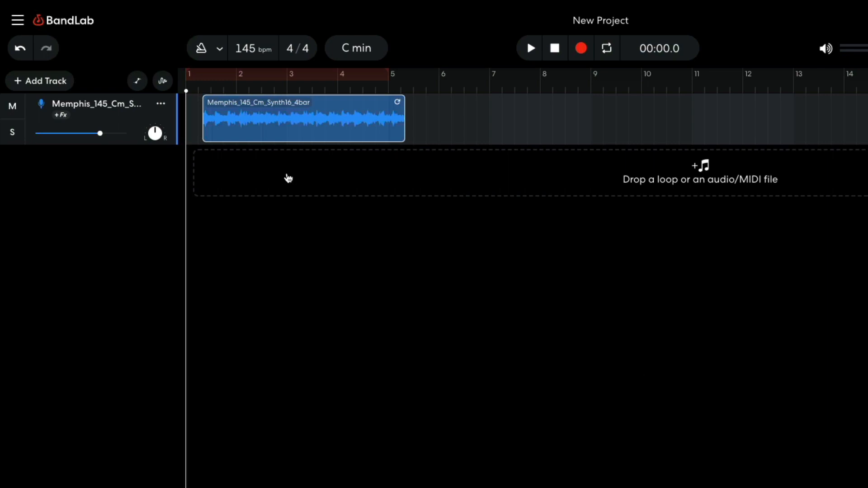
{"action": "left_click_drag", "start_coordinate": [268, 133], "coordinate": [238, 125]}
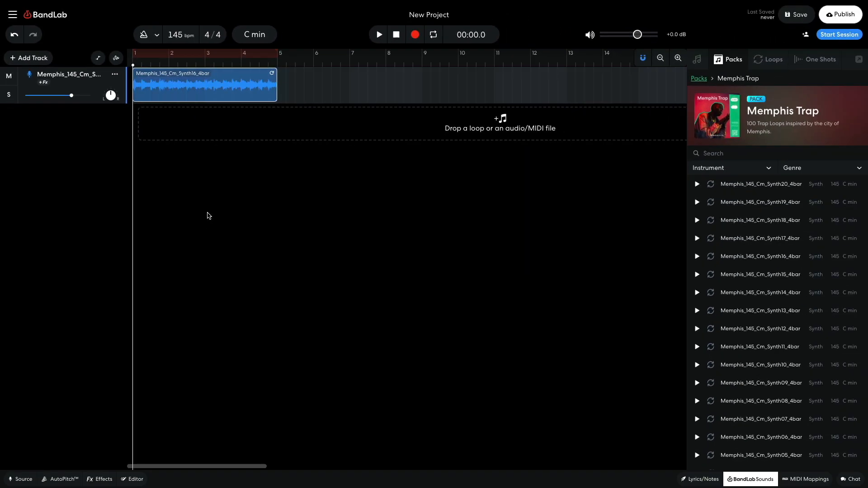
{"action": "key", "text": "space"}
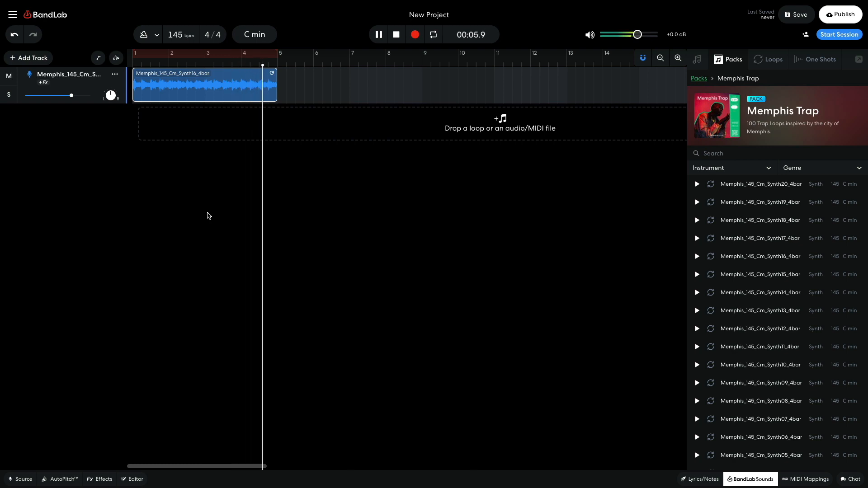
{"action": "key", "text": "space"}
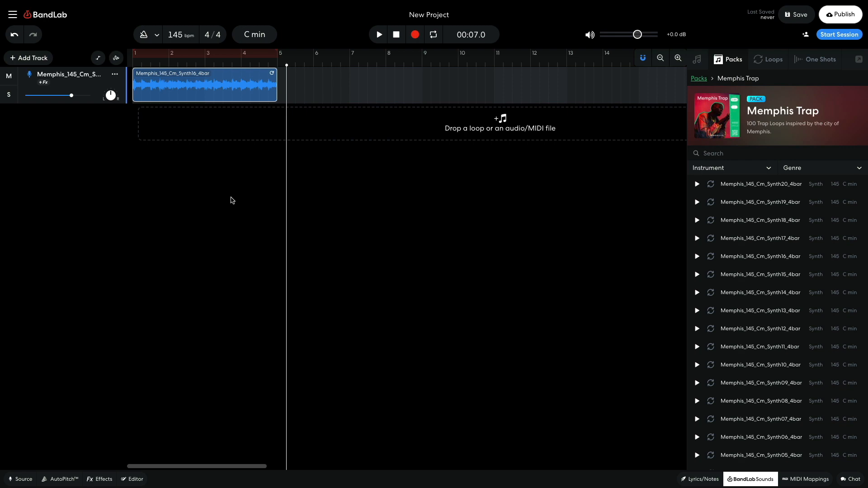
- Filter the Memphis Trap pack to drum loops and add Memphis_145_Drums14_4bar on a new track starting at bar 1
{"action": "left_click", "coordinate": [709, 168]}
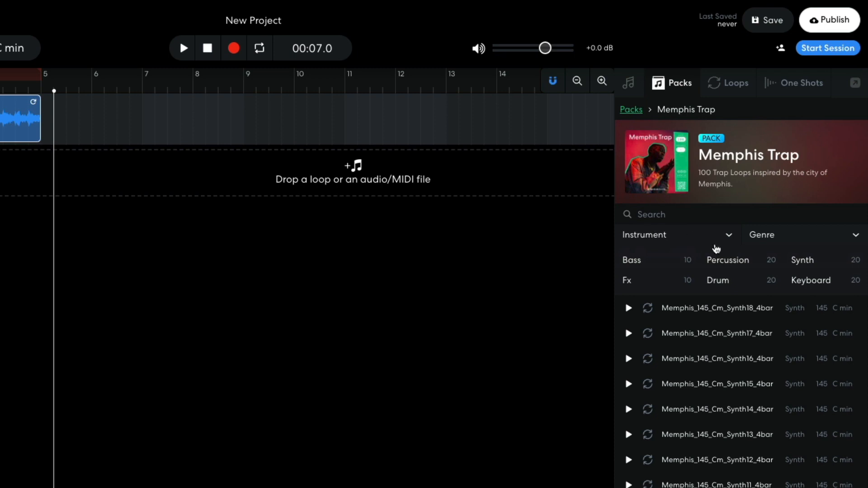
{"action": "left_click", "coordinate": [735, 286]}
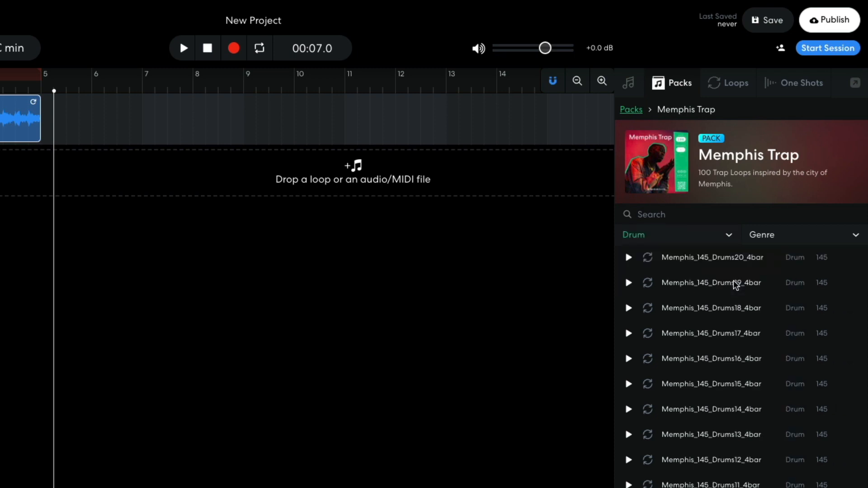
{"action": "left_click", "coordinate": [628, 409]}
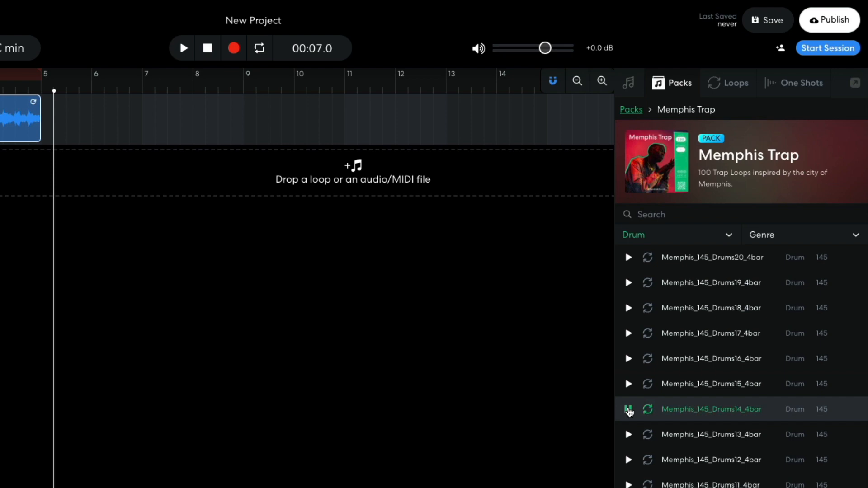
{"action": "left_click_drag", "start_coordinate": [635, 411], "coordinate": [159, 336]}
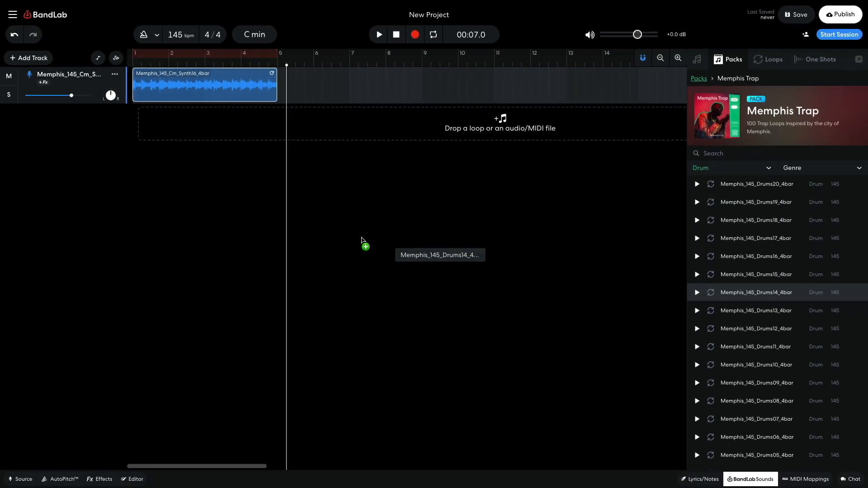
{"action": "left_click_drag", "start_coordinate": [361, 240], "coordinate": [164, 129]}
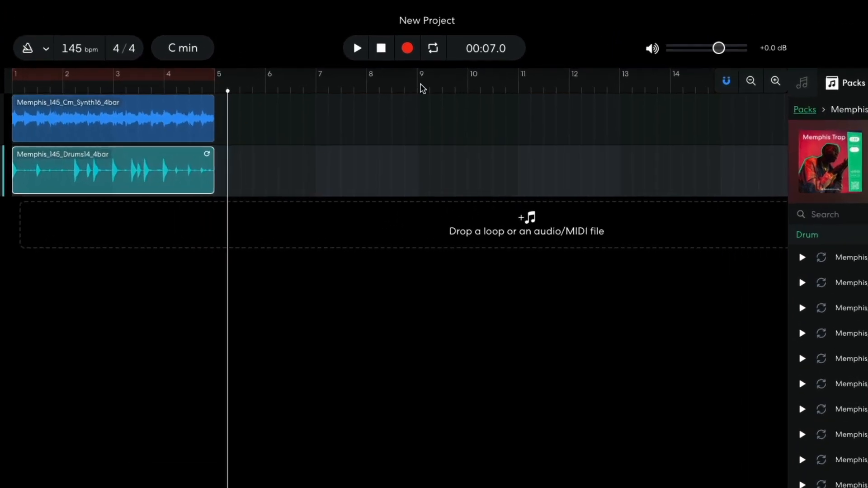
- Turn on cycle playback for the first four bars and play the synth and drum tracks together from the start
{"action": "left_click", "coordinate": [434, 35]}
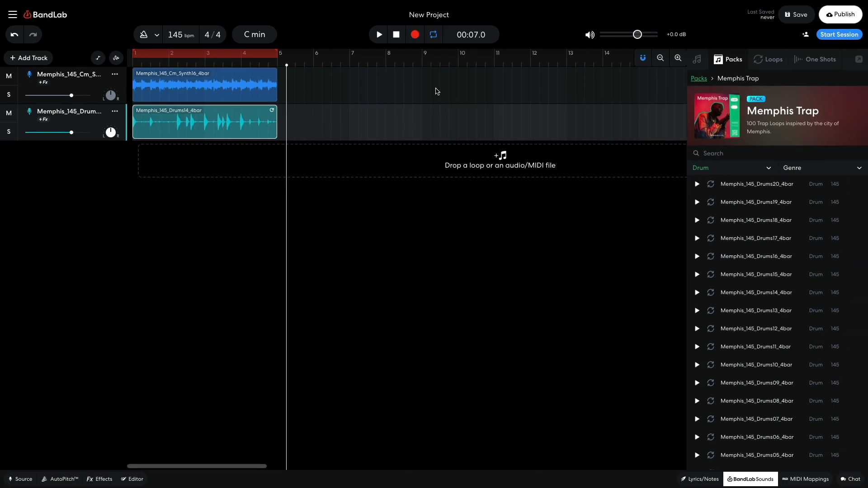
{"action": "key", "text": "Return"}
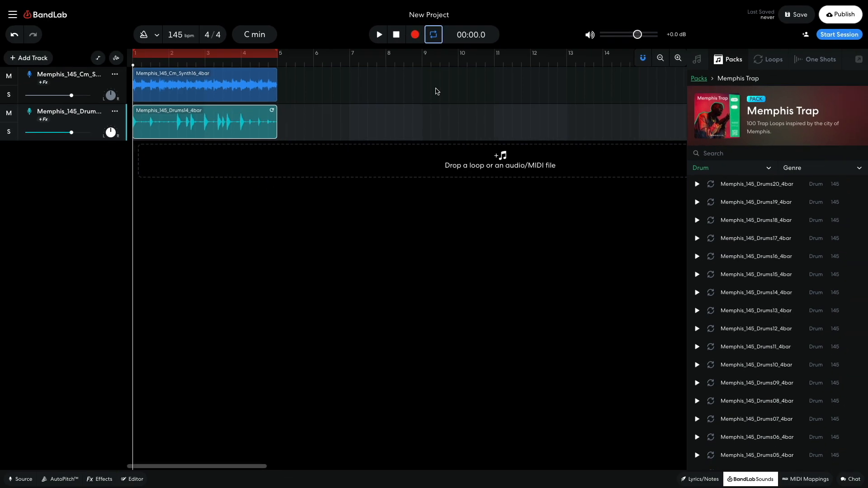
{"action": "key", "text": "space"}
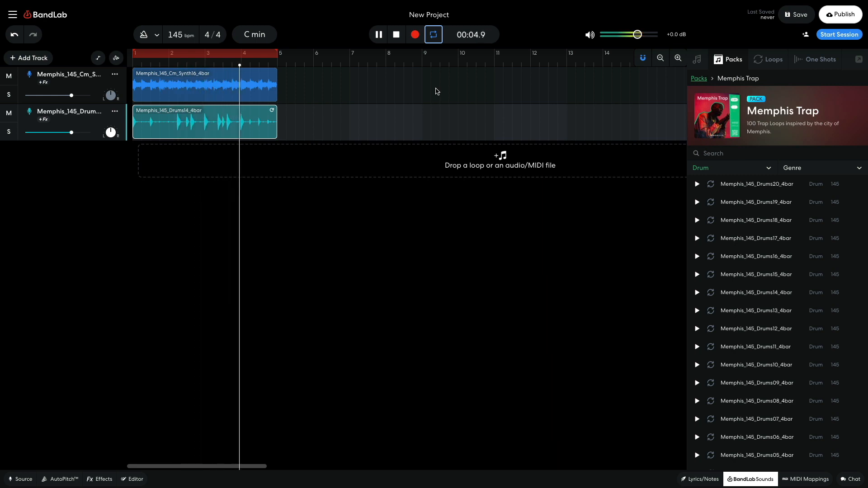
{"action": "key", "text": "space"}
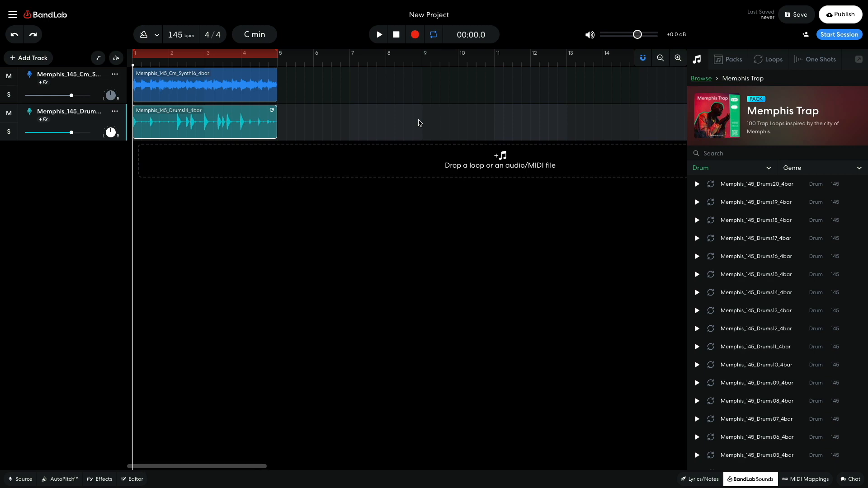
- Filter the complete loop library to the Bass instrument and the Pop / RnB genre, and browse the matching loops
{"action": "left_click", "coordinate": [767, 61]}
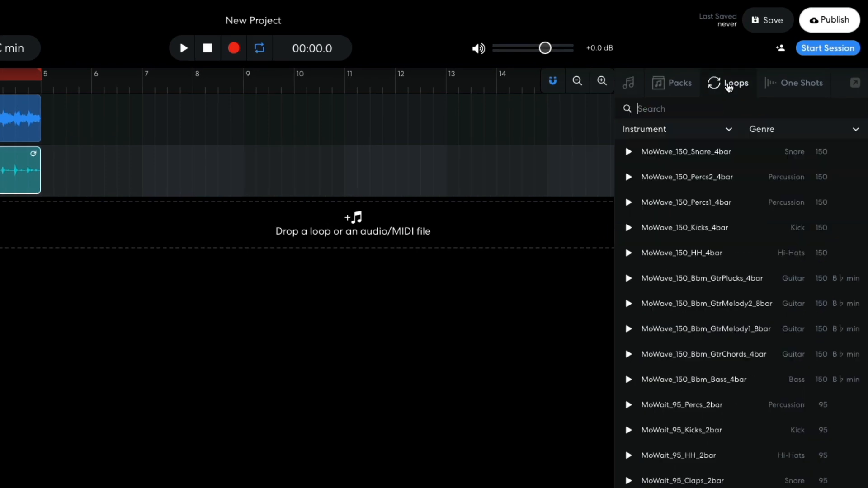
{"action": "left_click", "coordinate": [714, 131]}
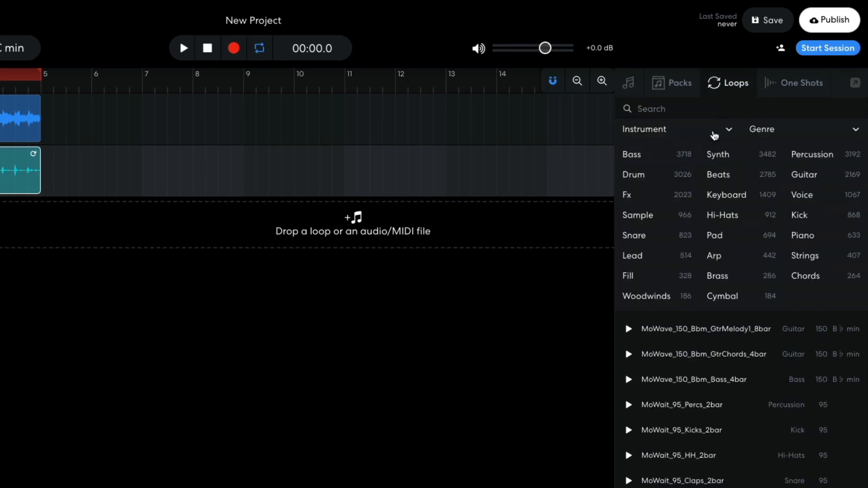
{"action": "left_click", "coordinate": [678, 154]}
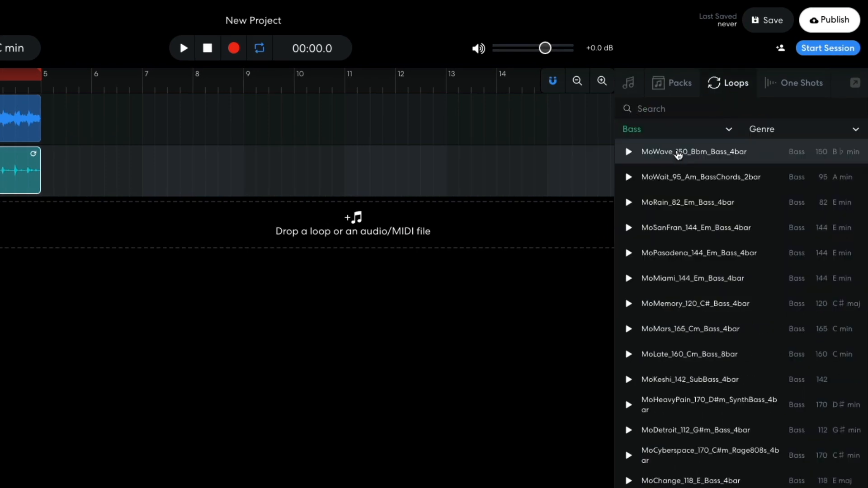
{"action": "left_click", "coordinate": [784, 130]}
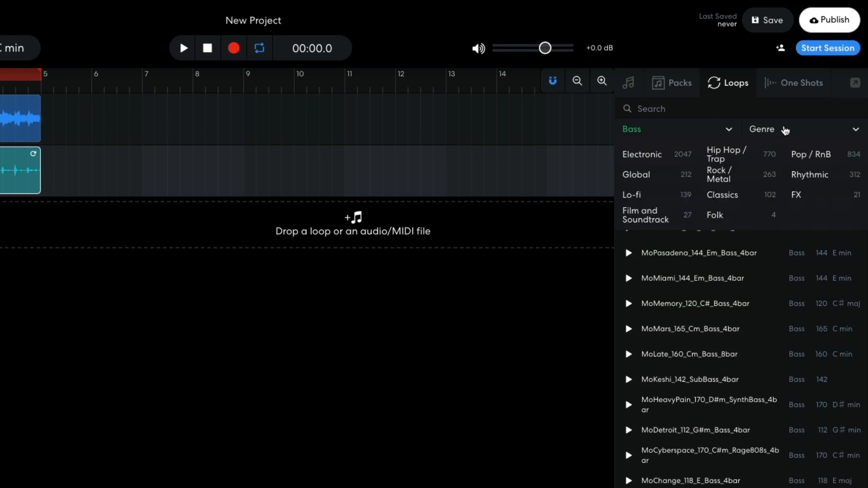
{"action": "left_click", "coordinate": [810, 156]}
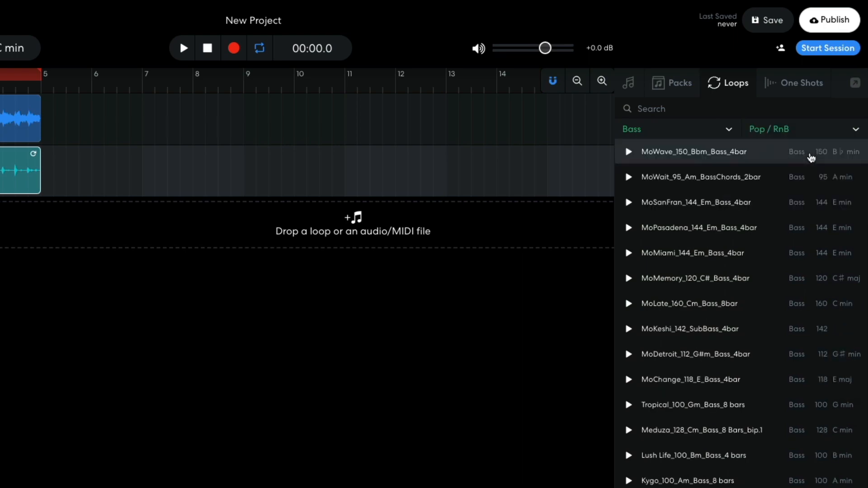
{"action": "scroll", "coordinate": [771, 328], "scroll_direction": "down", "scroll_amount": 1}
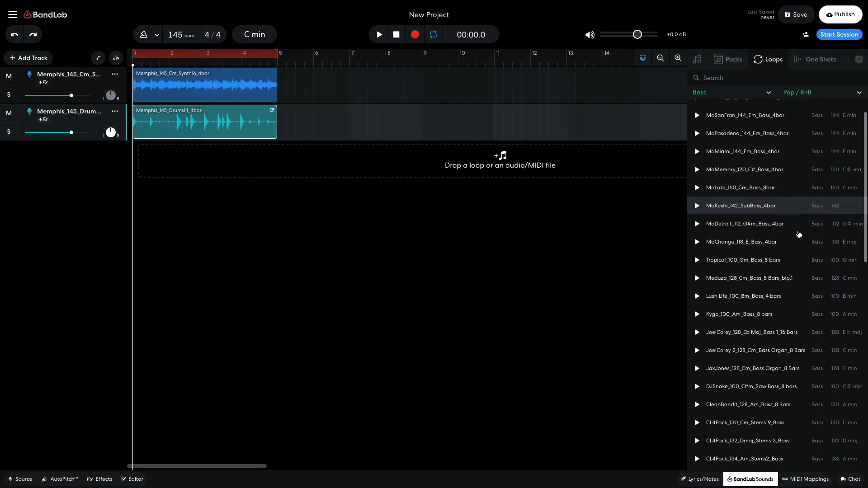
{"action": "scroll", "coordinate": [798, 234], "scroll_direction": "down", "scroll_amount": 2}
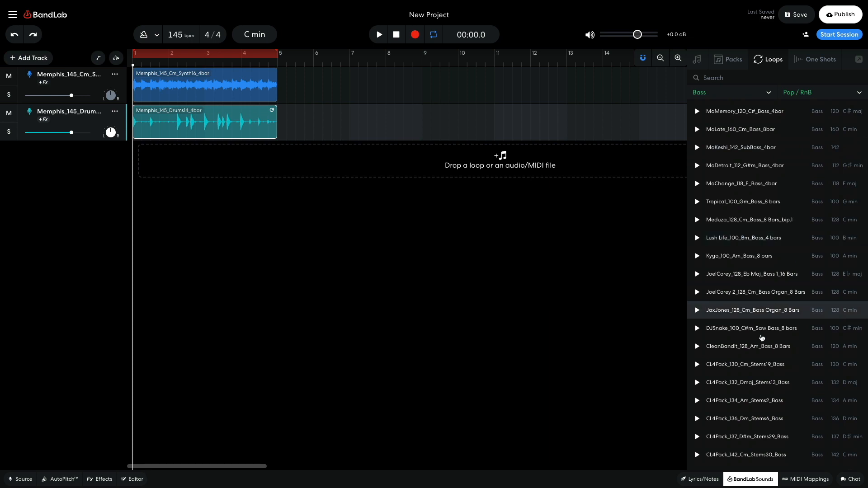
- Preview the bass loop CL4Pack_137_D#m_Stems29_Bass and place it on a new track starting at bar 1
{"action": "left_click", "coordinate": [697, 437]}
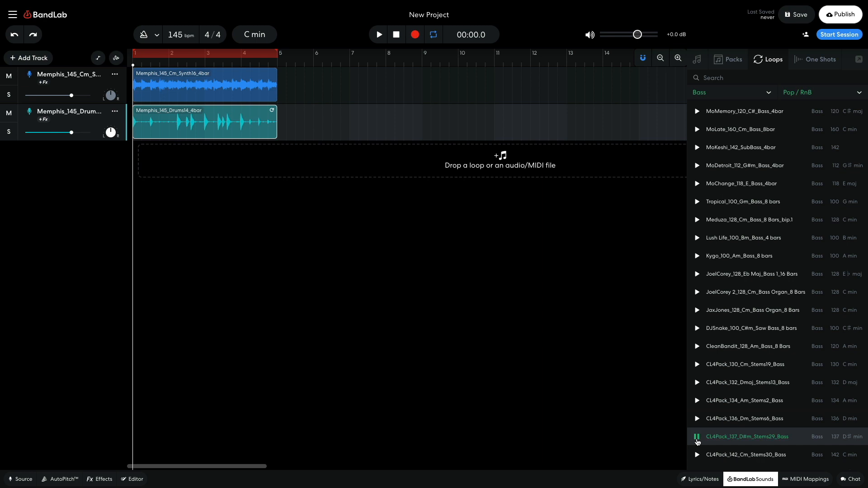
{"action": "left_click_drag", "start_coordinate": [719, 440], "coordinate": [170, 163]}
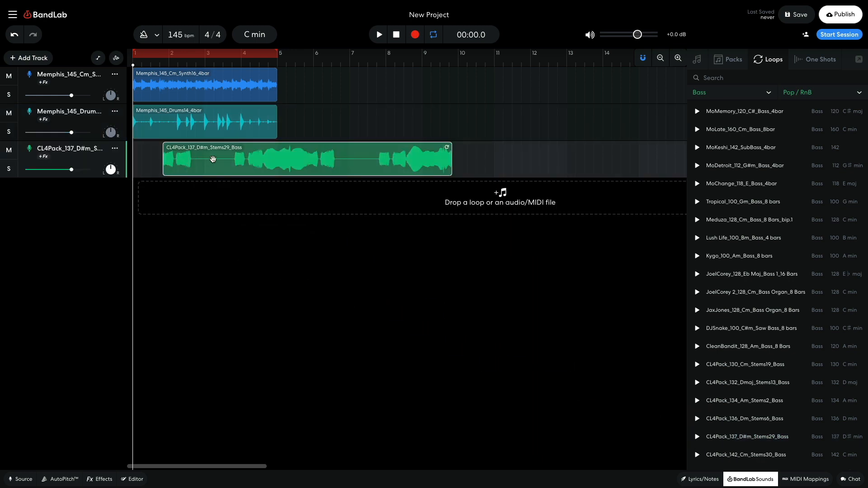
{"action": "left_click_drag", "start_coordinate": [230, 160], "coordinate": [191, 160]}
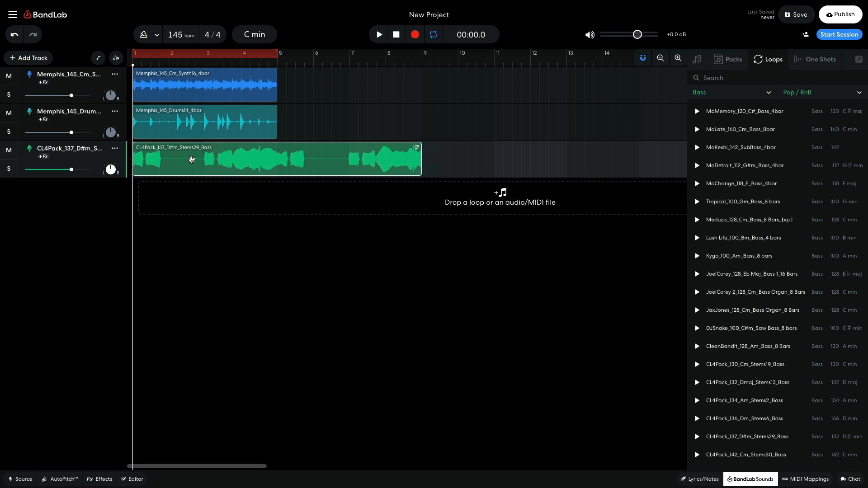
- Loop the drum and synth regions out to the start of bar 9 and extend the cycle range to cover all eight bars
{"action": "left_click", "coordinate": [257, 120]}
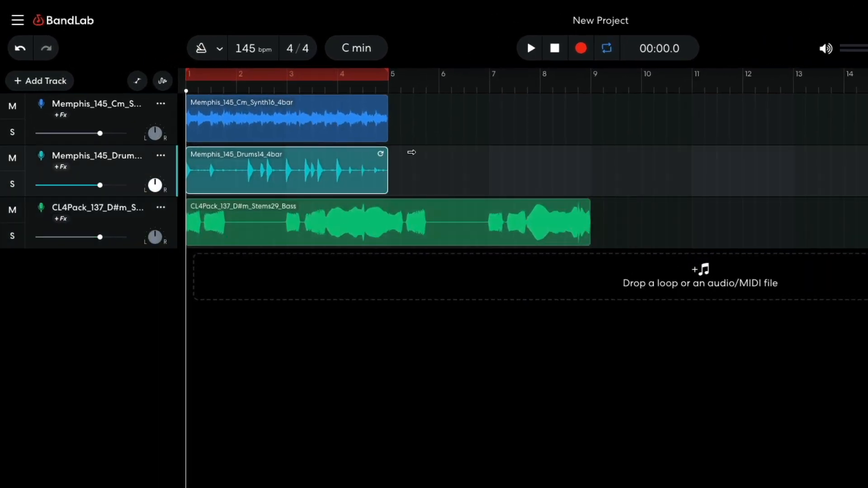
{"action": "left_click_drag", "start_coordinate": [411, 152], "coordinate": [582, 151]}
{"action": "left_click", "coordinate": [367, 123]}
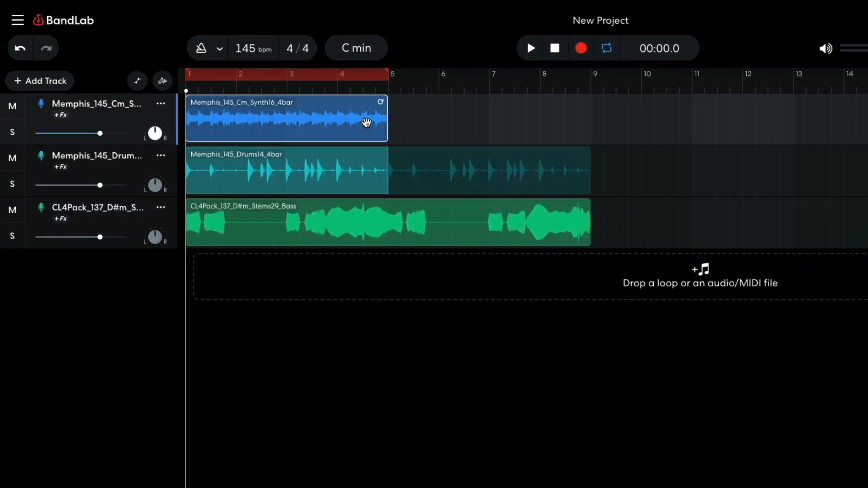
{"action": "left_click_drag", "start_coordinate": [382, 110], "coordinate": [582, 110]}
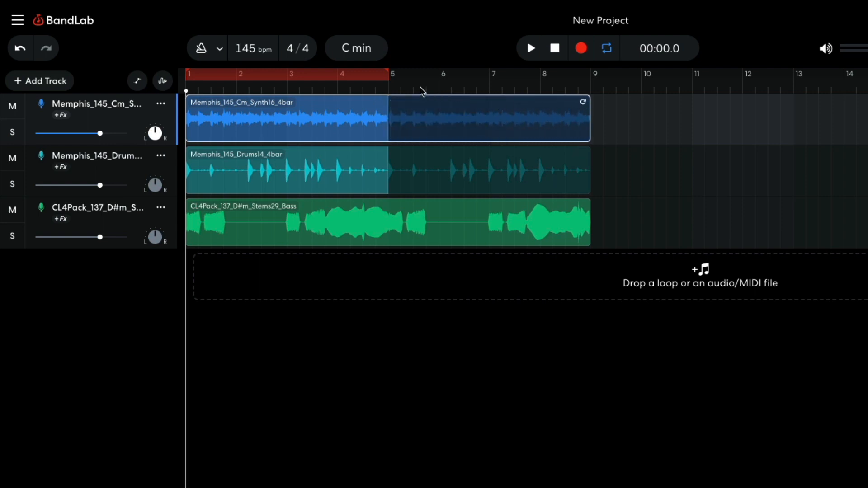
{"action": "left_click_drag", "start_coordinate": [388, 75], "coordinate": [583, 84]}
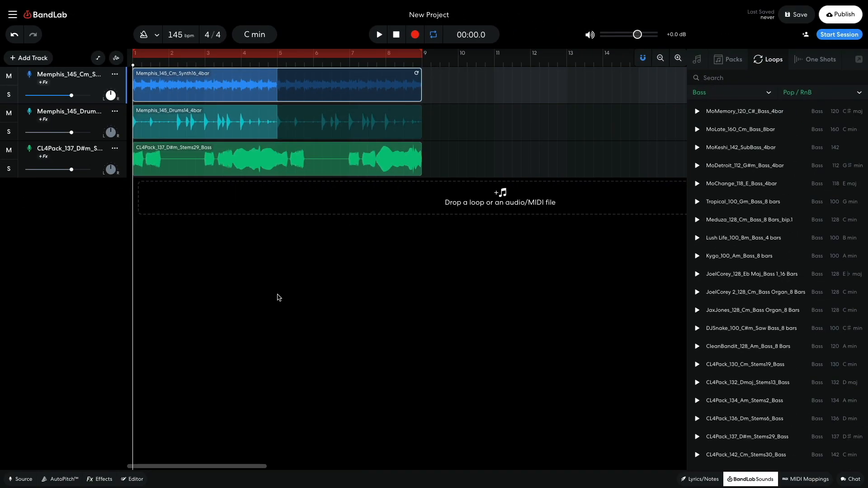
- Play back the eight-bar section, then lower the synth, drum and bass track volumes to the same reduced level
{"action": "key", "text": "space"}
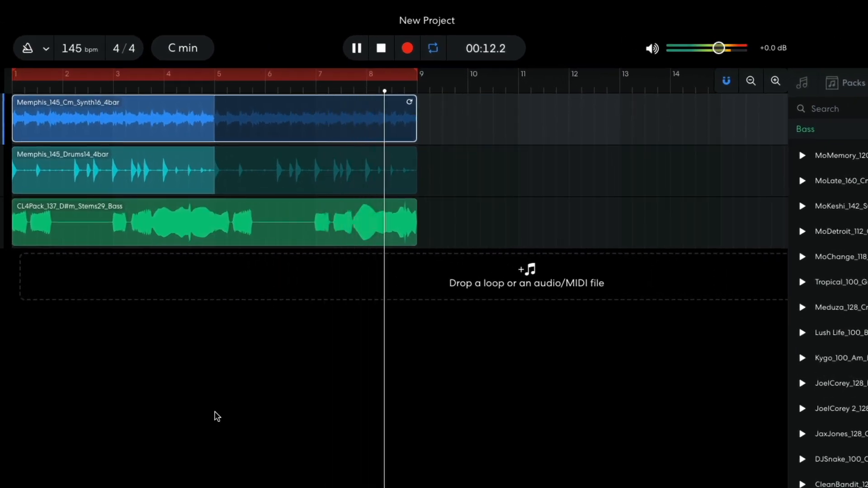
{"action": "key", "text": "space"}
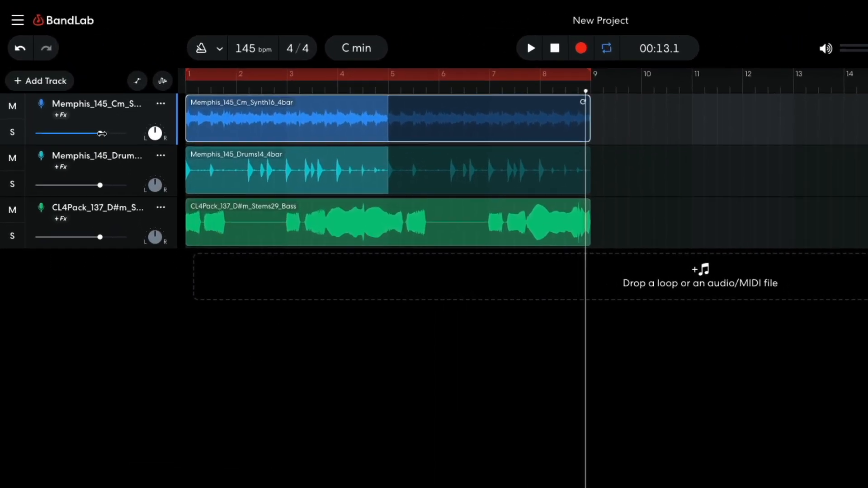
{"action": "left_click_drag", "start_coordinate": [71, 95], "coordinate": [60, 96]}
{"action": "left_click_drag", "start_coordinate": [85, 133], "coordinate": [81, 134]}
{"action": "left_click_drag", "start_coordinate": [101, 185], "coordinate": [82, 185]}
{"action": "left_click_drag", "start_coordinate": [100, 237], "coordinate": [80, 237]}
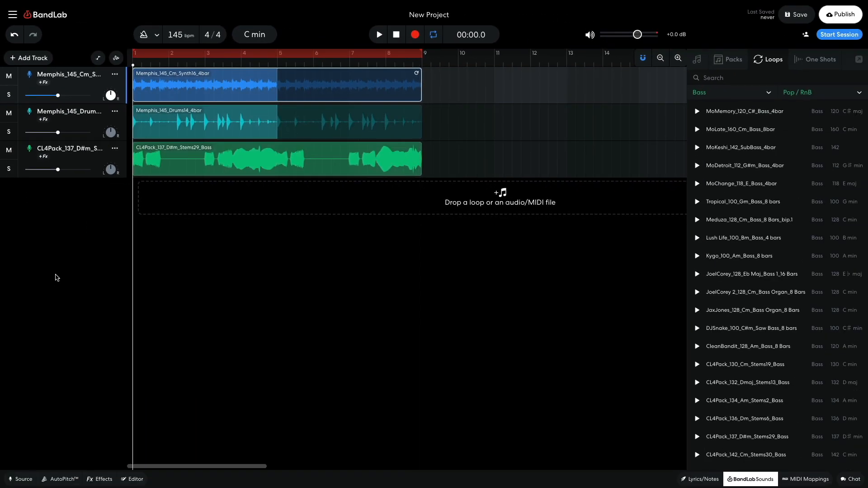
- Play the rebalanced three-track mix briefly from the start and turn off snapping to the grid
{"action": "key", "text": "space"}
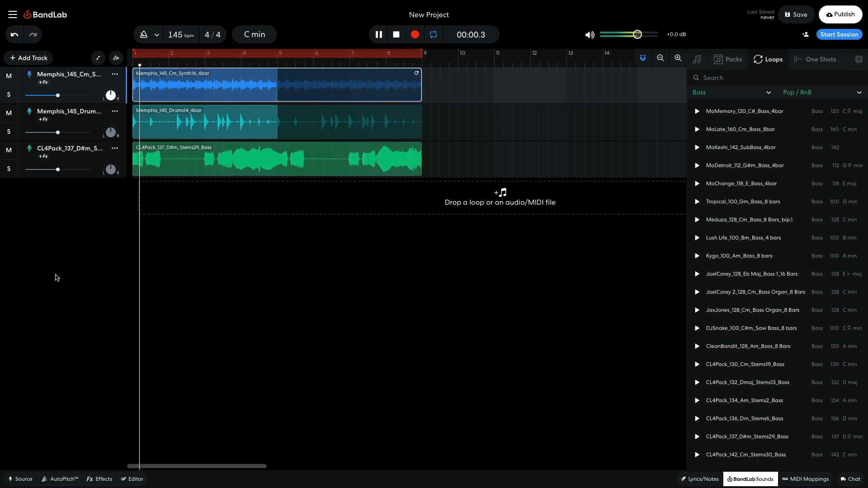
{"action": "key", "text": "space"}
{"action": "key", "text": "n"}
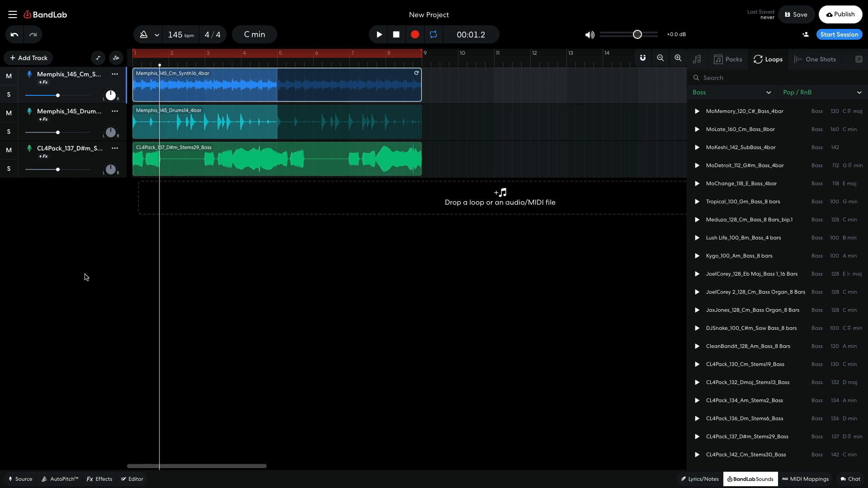
- Filter the one-shot library to the Snare instrument and preview POP Snare 1
{"action": "left_click", "coordinate": [814, 63]}
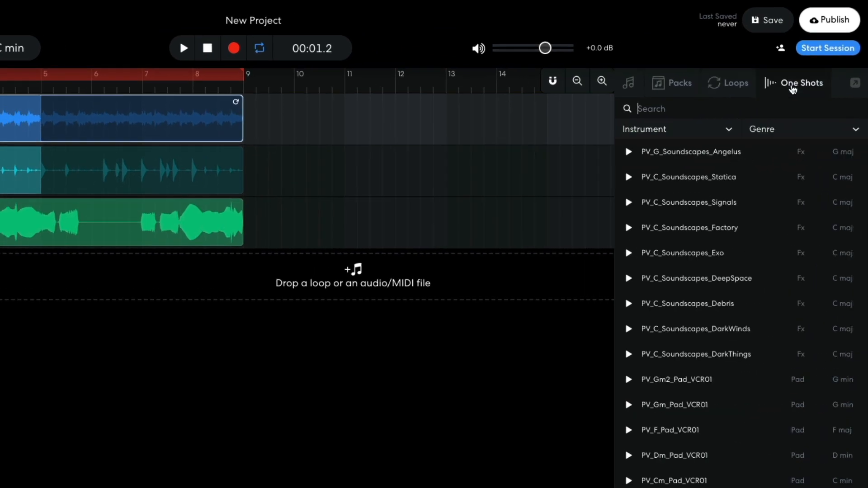
{"action": "left_click", "coordinate": [720, 130]}
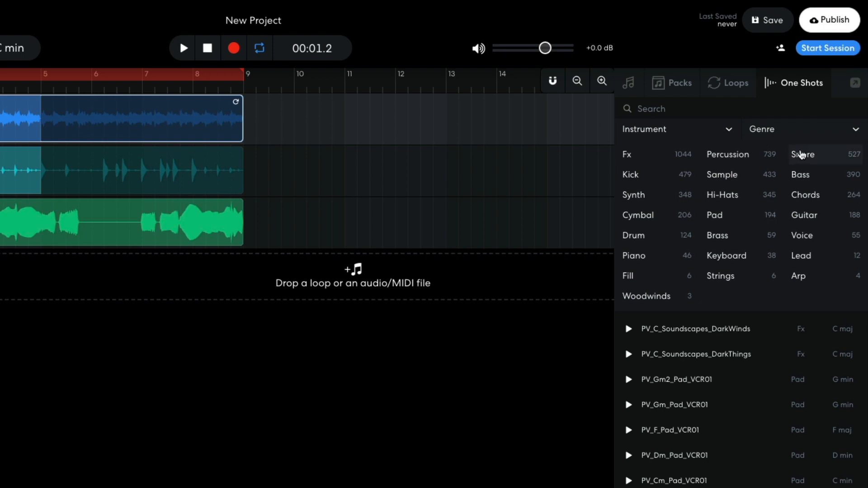
{"action": "left_click", "coordinate": [803, 155]}
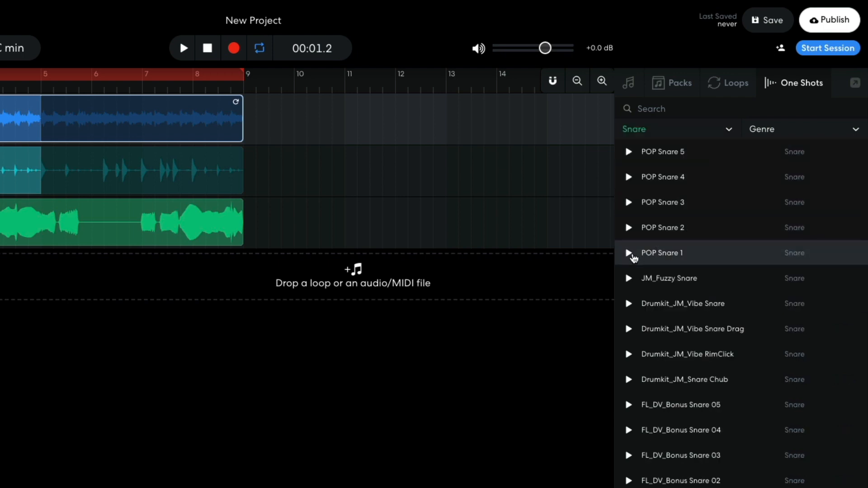
{"action": "left_click", "coordinate": [629, 253]}
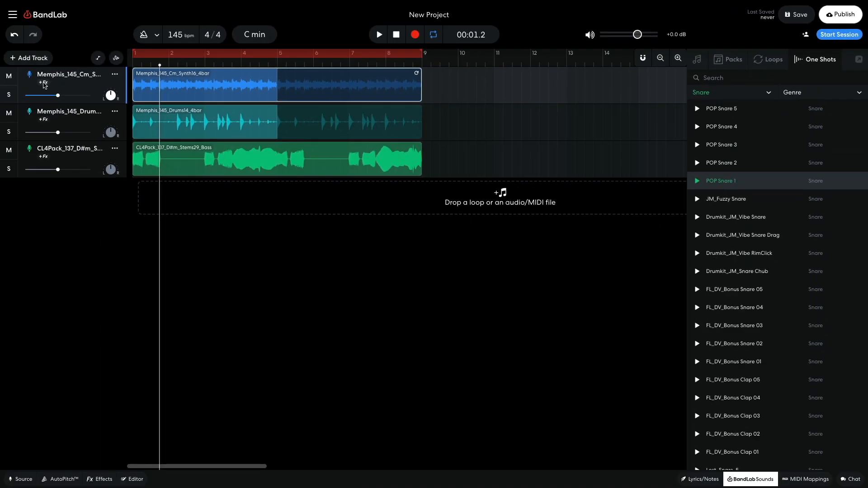
- Add a Sampler track and load the POP Snare 1 one-shot onto its first pad (V)
{"action": "left_click", "coordinate": [32, 60]}
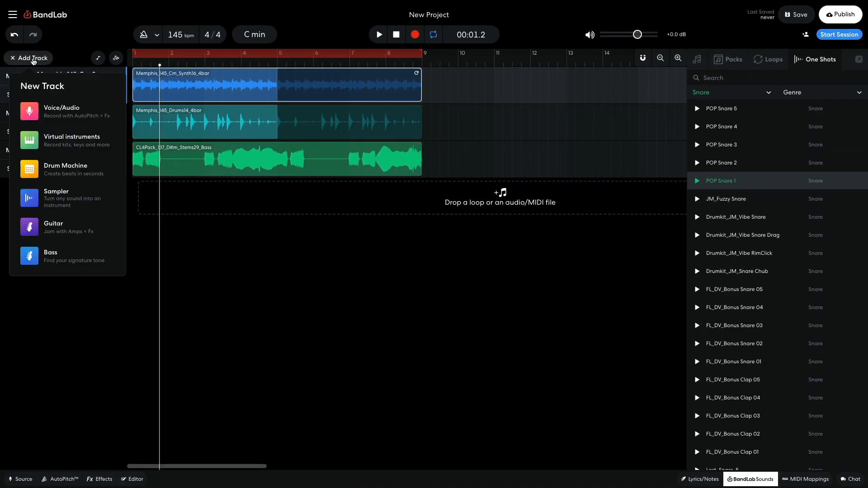
{"action": "left_click", "coordinate": [57, 194]}
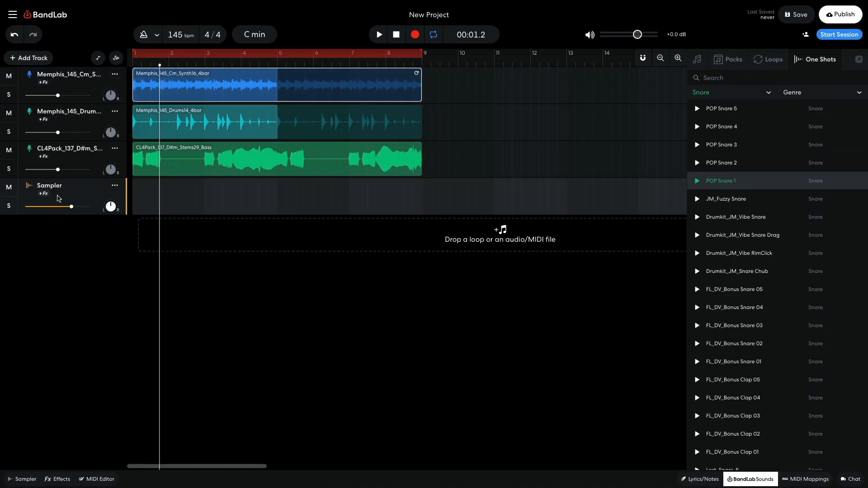
{"action": "left_click", "coordinate": [24, 480]}
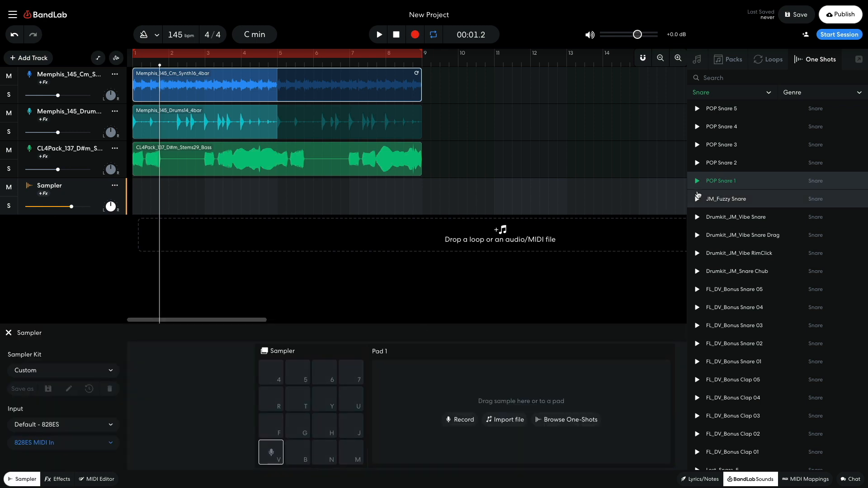
{"action": "left_click_drag", "start_coordinate": [719, 182], "coordinate": [267, 454]}
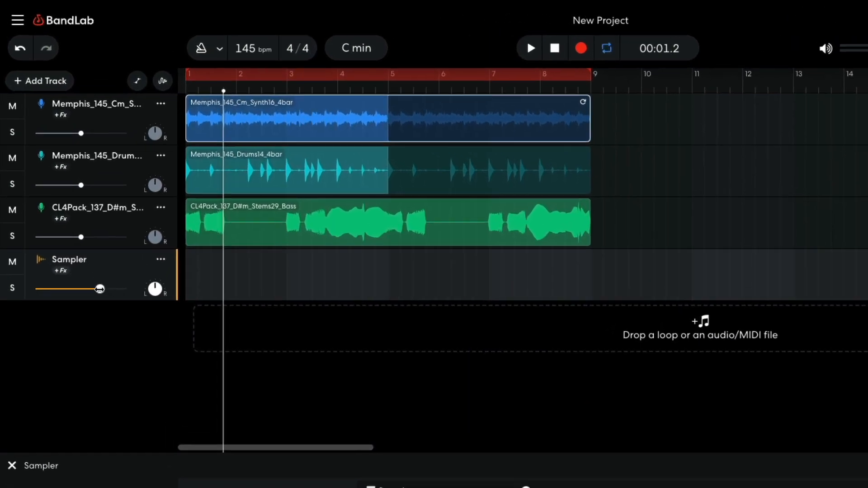
- Lower the Sampler track's volume and play back the snare notes in bar 8 with the other tracks
{"action": "left_click_drag", "start_coordinate": [71, 206], "coordinate": [64, 207]}
{"action": "left_click_drag", "start_coordinate": [90, 289], "coordinate": [51, 299]}
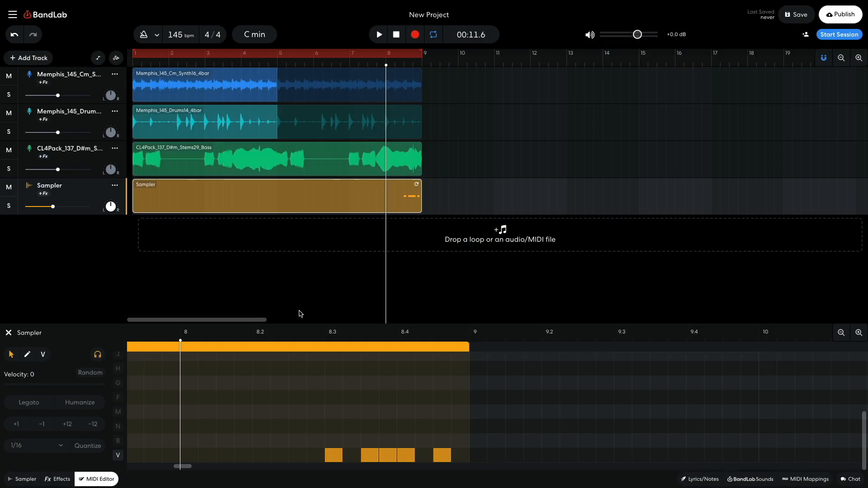
{"action": "key", "text": "space"}
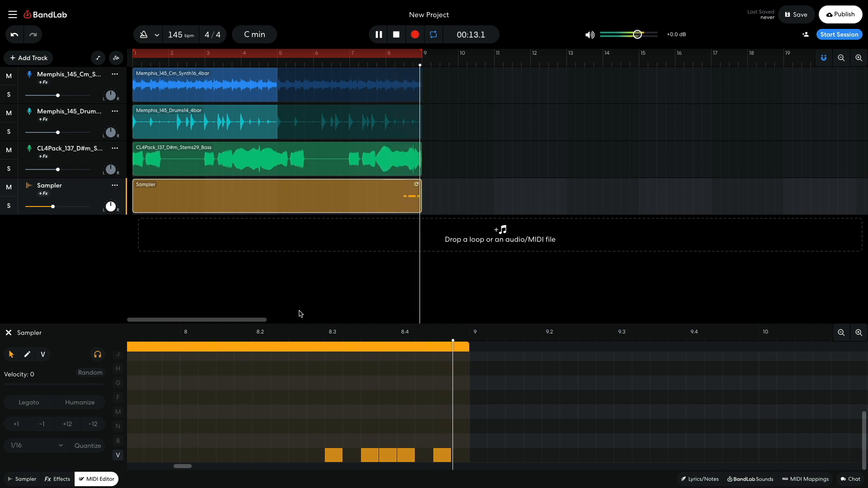
{"action": "key", "text": "space"}
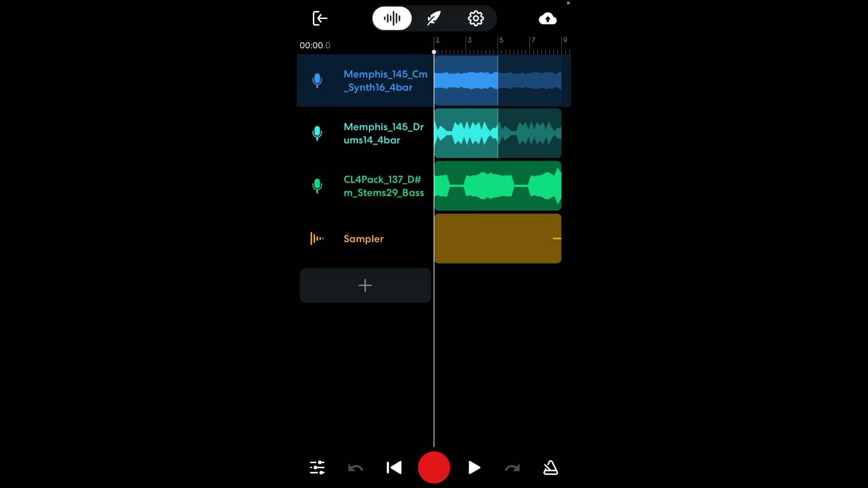
- In the BandLab mobile app, add the percussion loop 11Perc_GuiraMambito1_120_4bar as a new track and lower that track's volume
{"action": "left_click", "coordinate": [364, 286]}
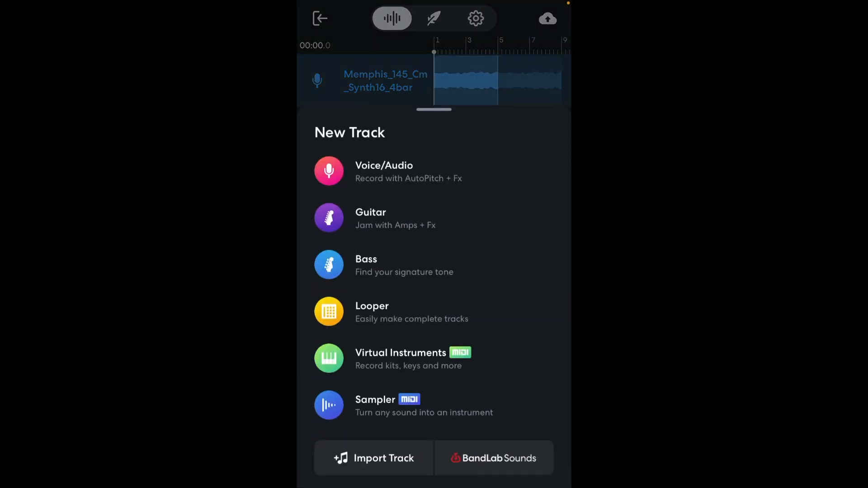
{"action": "left_click", "coordinate": [493, 457]}
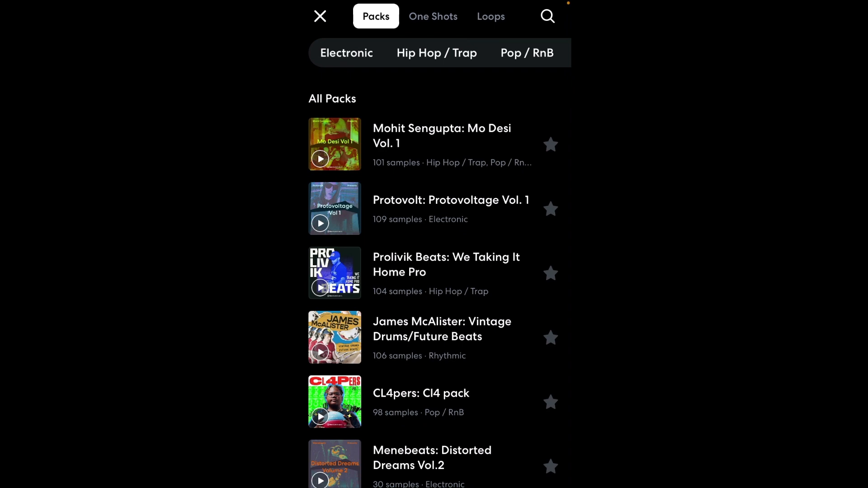
{"action": "left_click", "coordinate": [491, 16]}
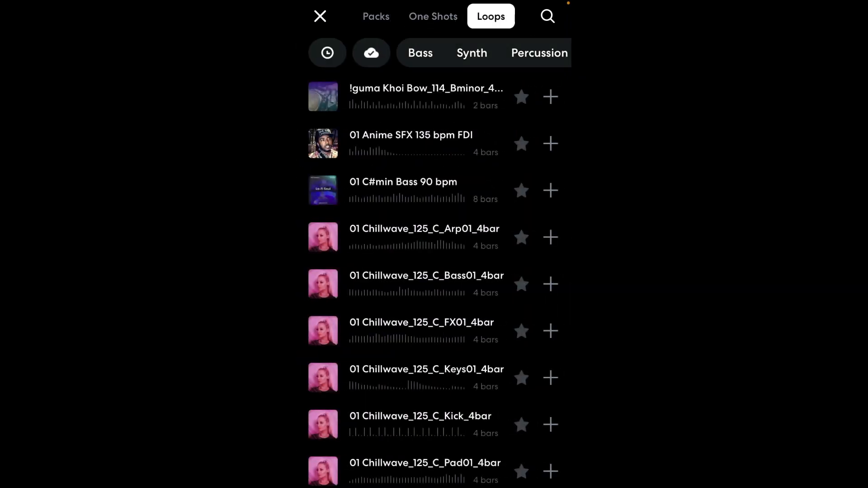
{"action": "left_click", "coordinate": [539, 53]}
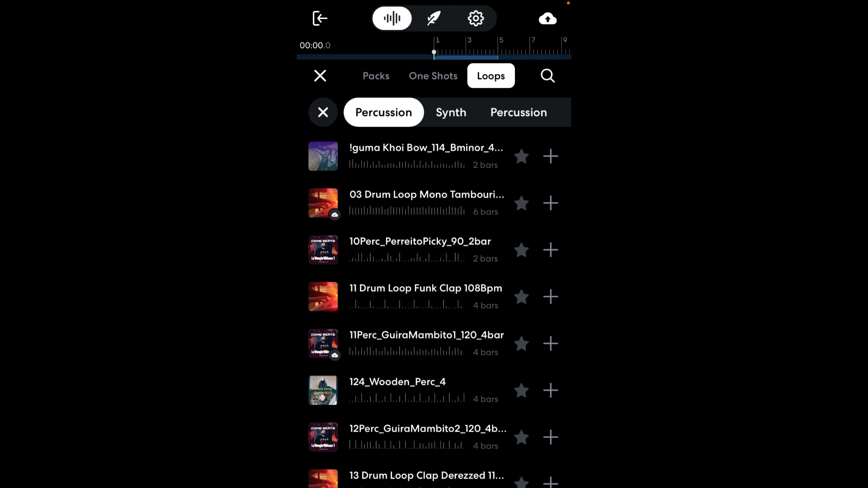
{"action": "left_click", "coordinate": [550, 343]}
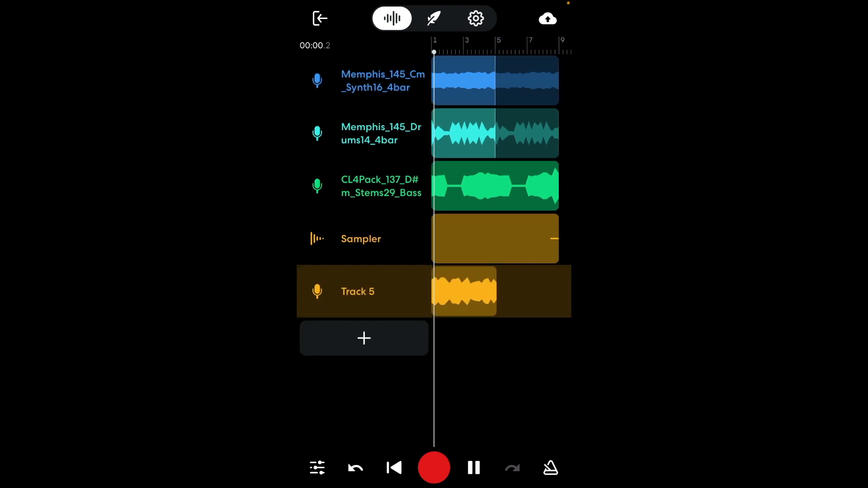
{"action": "left_click", "coordinate": [317, 467]}
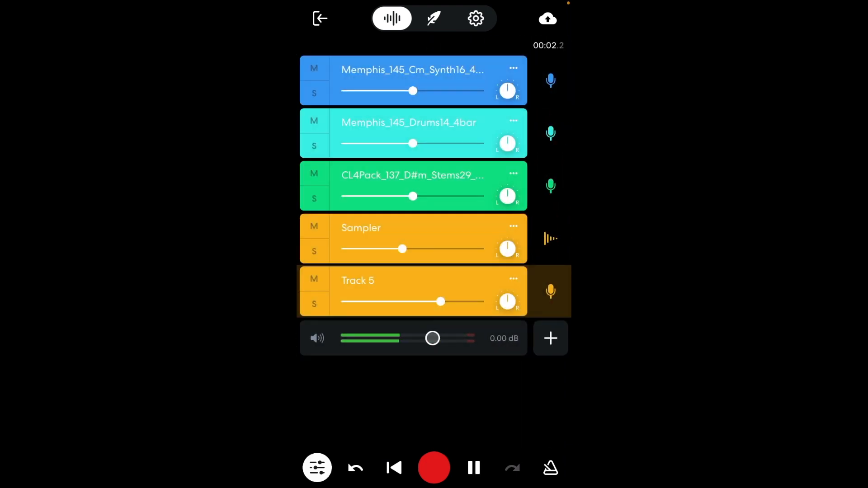
{"action": "left_click_drag", "start_coordinate": [441, 301], "coordinate": [399, 301]}
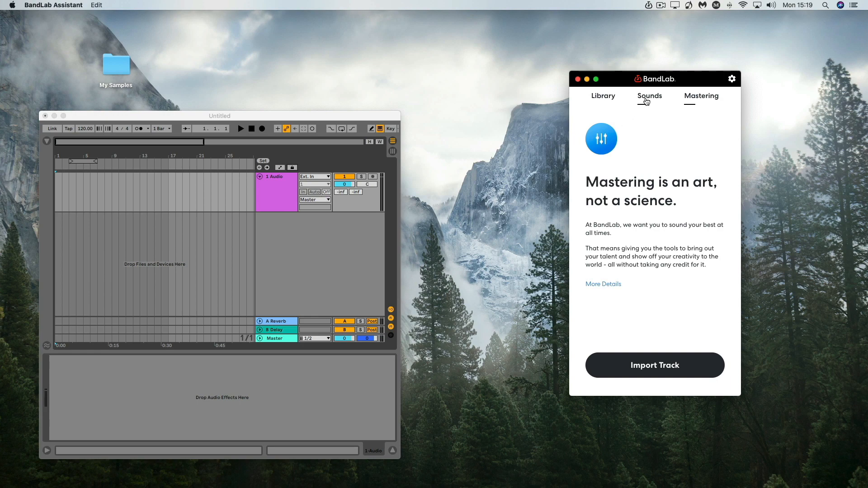
- In BandLab Assistant, browse the LoFi genre of the sound library and open the Lofi Soul pack
{"action": "left_click", "coordinate": [648, 97]}
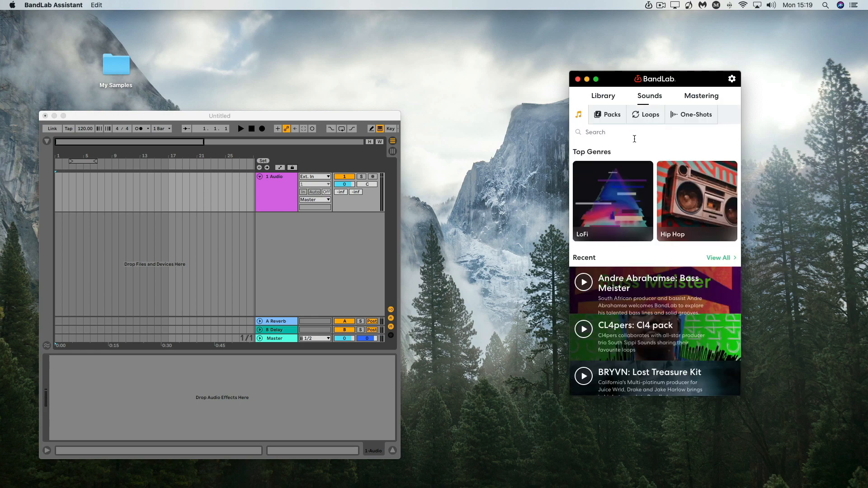
{"action": "left_click", "coordinate": [628, 186]}
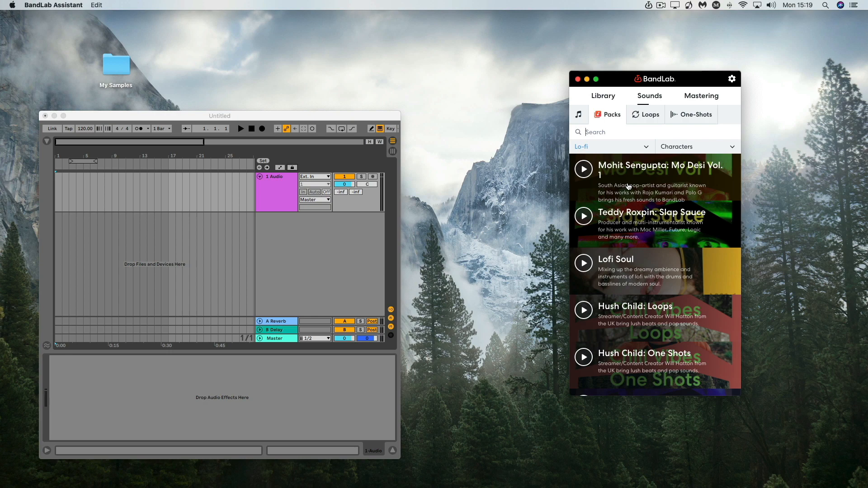
{"action": "left_click", "coordinate": [691, 271]}
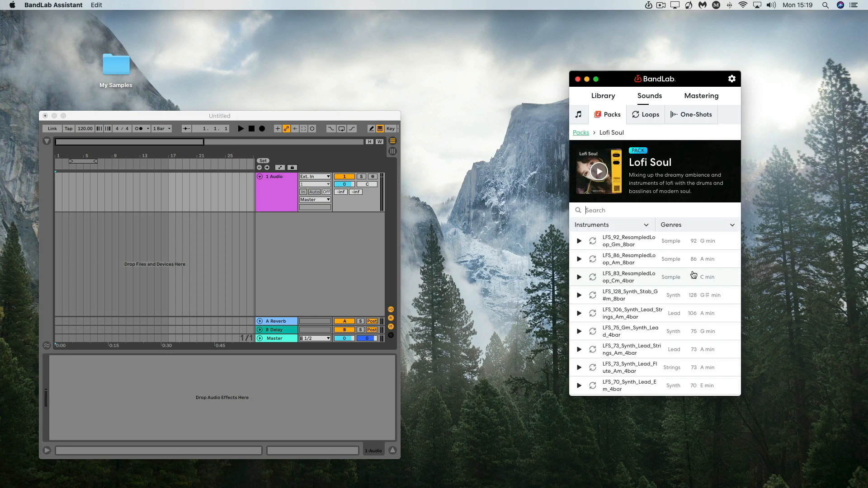
- Preview LFS_86_ResampledLoop_Am_8bar and copy it into the My Samples folder on the desktop
{"action": "left_click", "coordinate": [578, 260]}
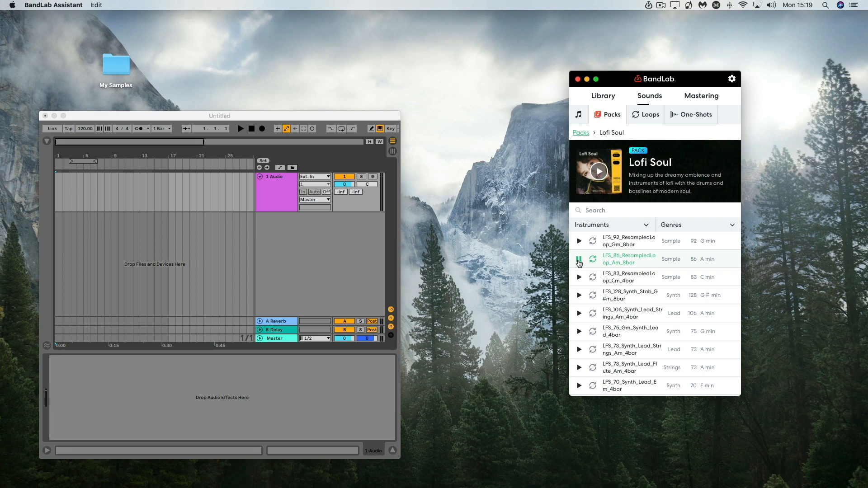
{"action": "left_click", "coordinate": [578, 260]}
{"action": "left_click_drag", "start_coordinate": [626, 261], "coordinate": [113, 68]}
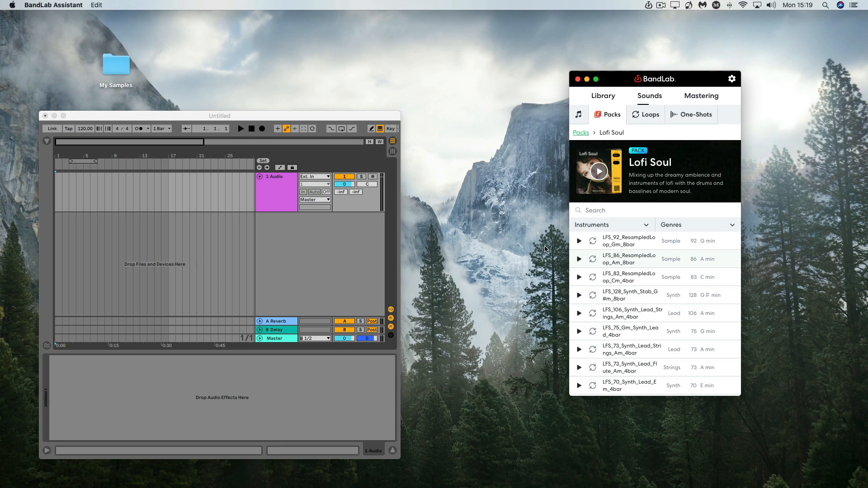
- Place the LFS_86_ResampledLoop_Am_8bar loop from the Lofi Soul pack onto the 1 Audio track of the Ableton Live arrangement
{"action": "left_click_drag", "start_coordinate": [616, 260], "coordinate": [135, 193]}
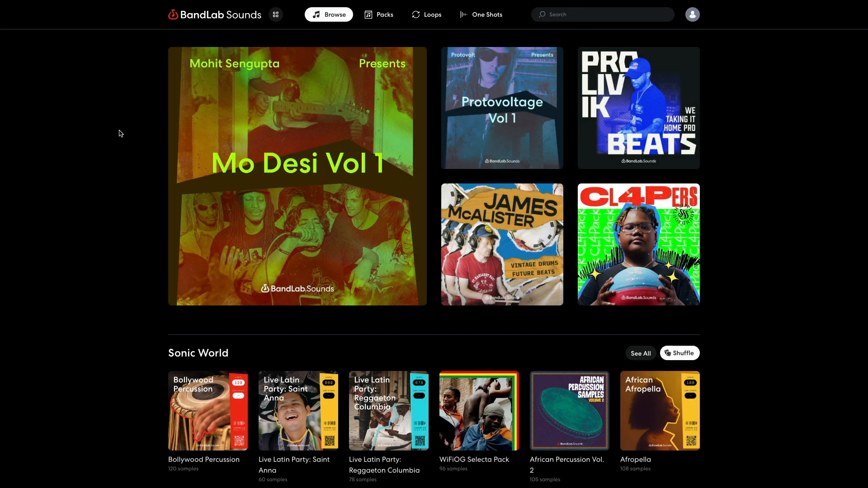
- On the BandLab Sounds website, filter the loops to the key of G and a tempo range of 98 to 134 BPM
{"action": "left_click", "coordinate": [427, 16]}
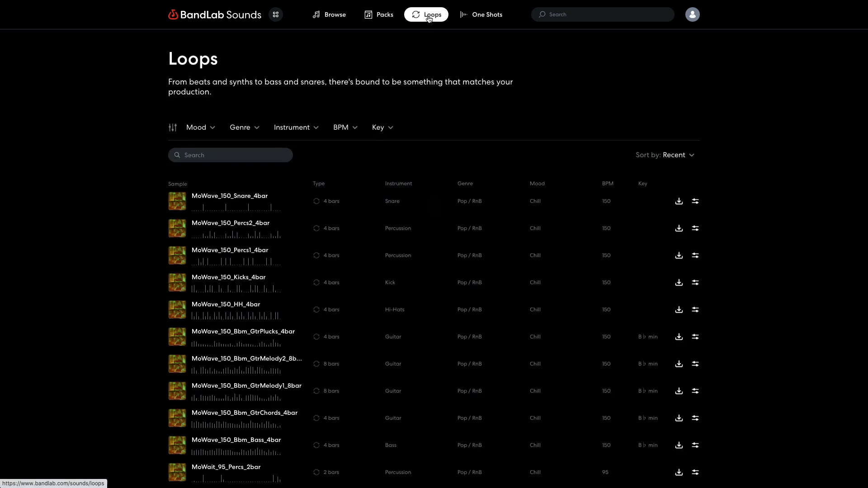
{"action": "left_click", "coordinate": [392, 128]}
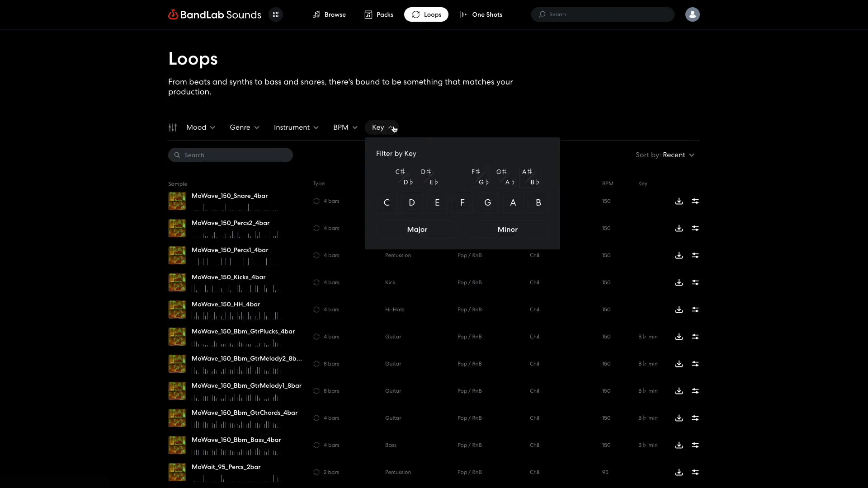
{"action": "left_click", "coordinate": [486, 204]}
{"action": "left_click", "coordinate": [346, 130]}
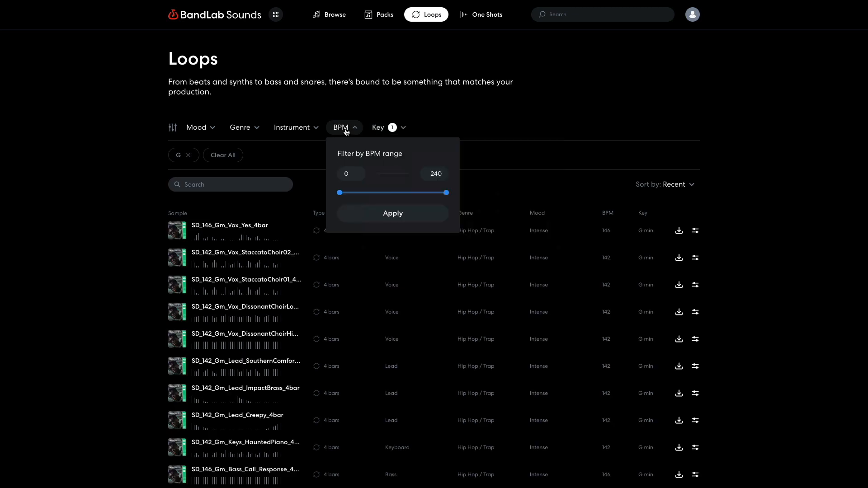
{"action": "left_click_drag", "start_coordinate": [339, 194], "coordinate": [383, 193]}
{"action": "left_click_drag", "start_coordinate": [446, 193], "coordinate": [400, 194]}
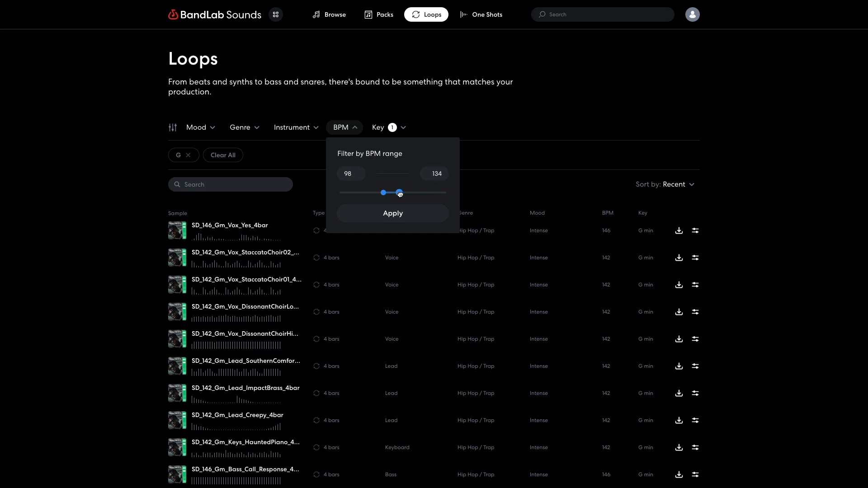
{"action": "left_click", "coordinate": [399, 214]}
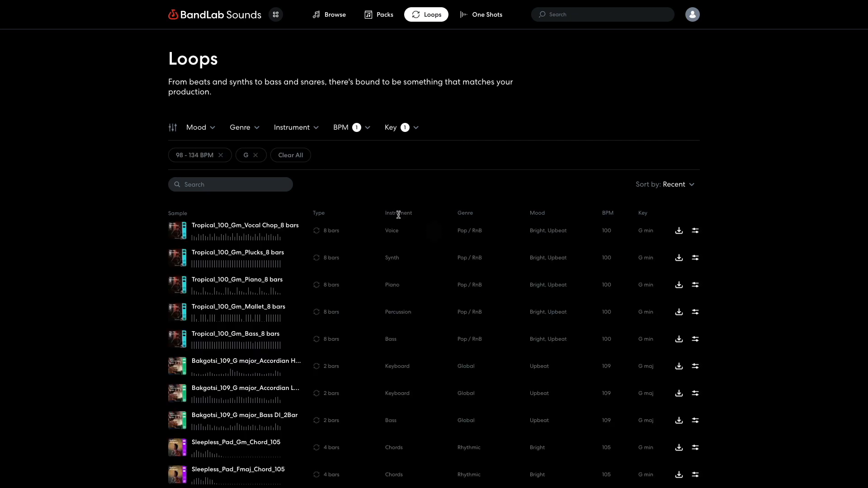
- Narrow the filtered loops to the Bright mood and preview Sleepless_Pad_Gm_Chord_105
{"action": "left_click", "coordinate": [209, 132]}
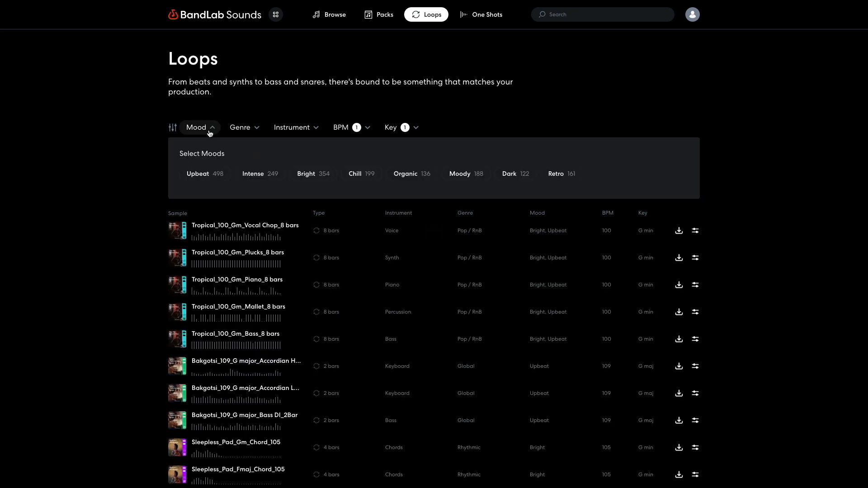
{"action": "left_click", "coordinate": [324, 174]}
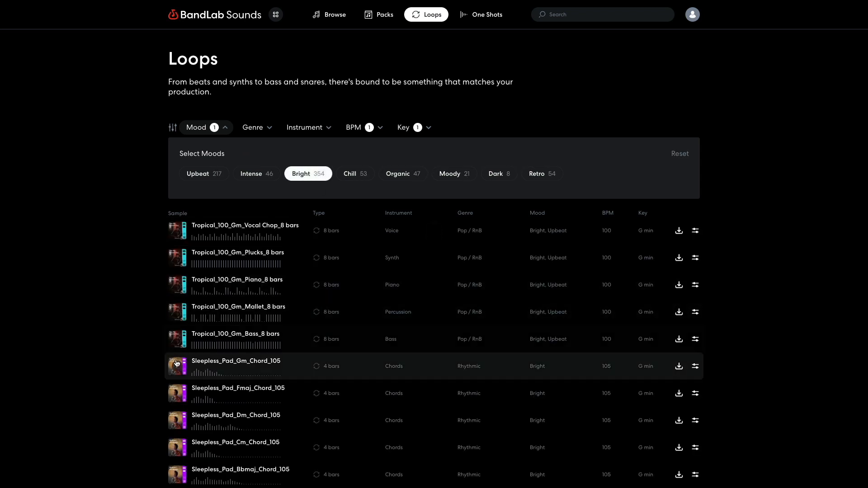
{"action": "left_click", "coordinate": [178, 369]}
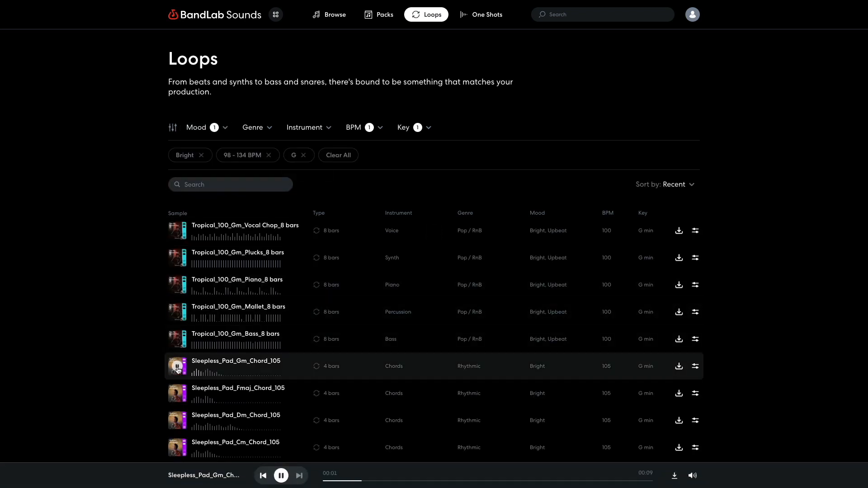